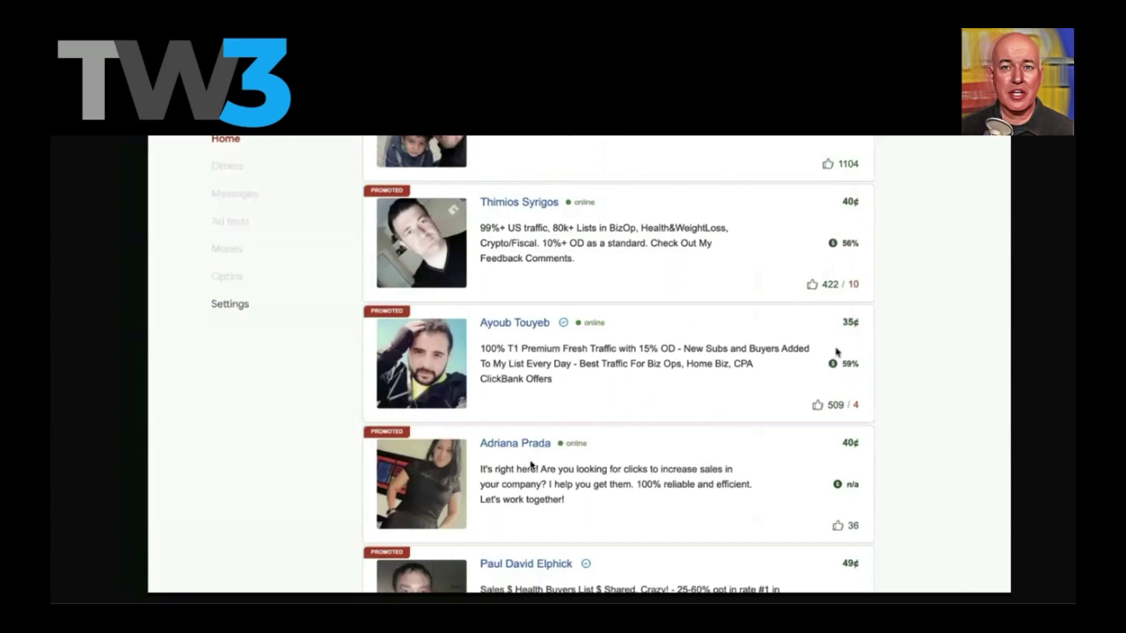
Scroll the Trigger Links analytics page to view the Apr 16–May 16 Total Clicks chart.
{"action": "scroll", "coordinate": [692, 457], "scroll_direction": "down", "scroll_amount": 3}
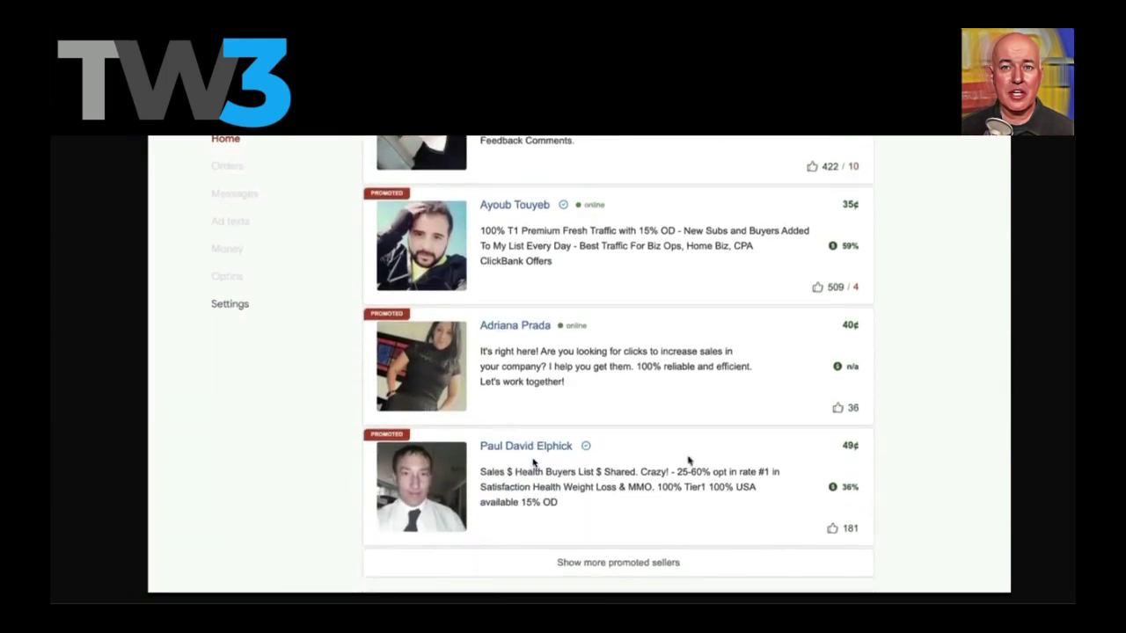
{"action": "scroll", "coordinate": [650, 559], "scroll_direction": "down", "scroll_amount": 1}
{"action": "scroll", "coordinate": [650, 559], "scroll_direction": "up", "scroll_amount": 2}
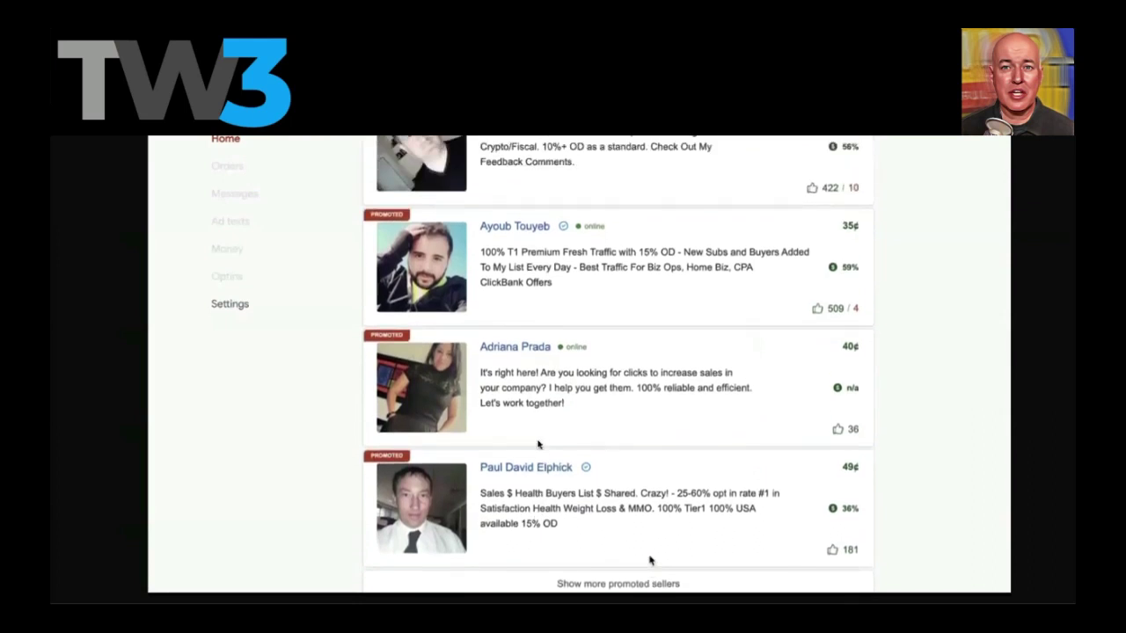
{"action": "scroll", "coordinate": [644, 405], "scroll_direction": "up", "scroll_amount": 2}
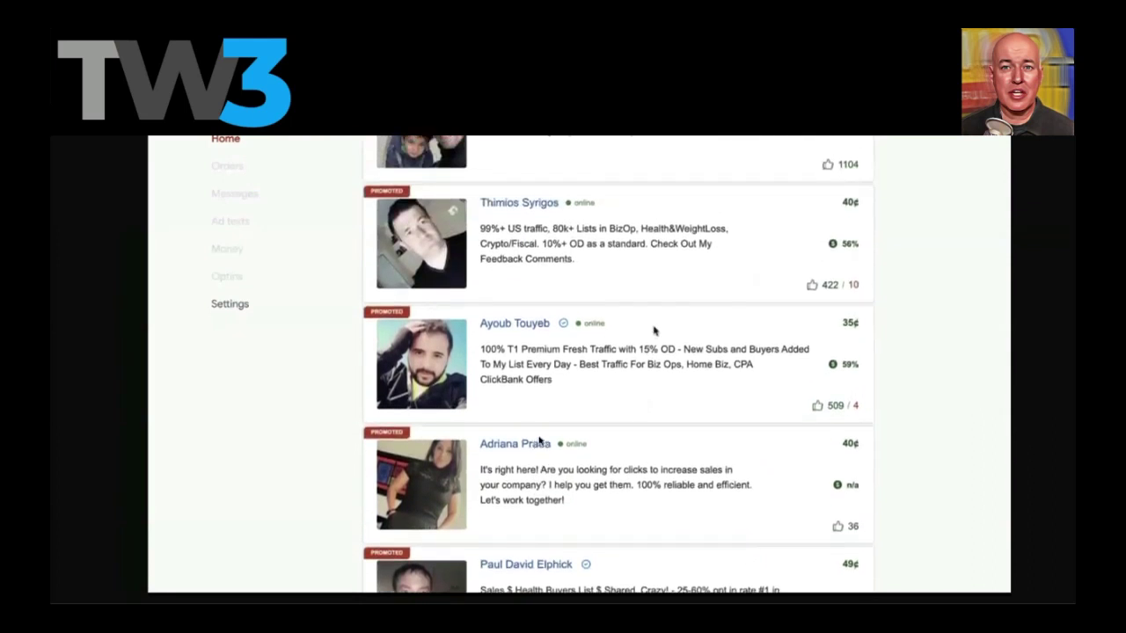
{"action": "scroll", "coordinate": [653, 331], "scroll_direction": "up", "scroll_amount": 1}
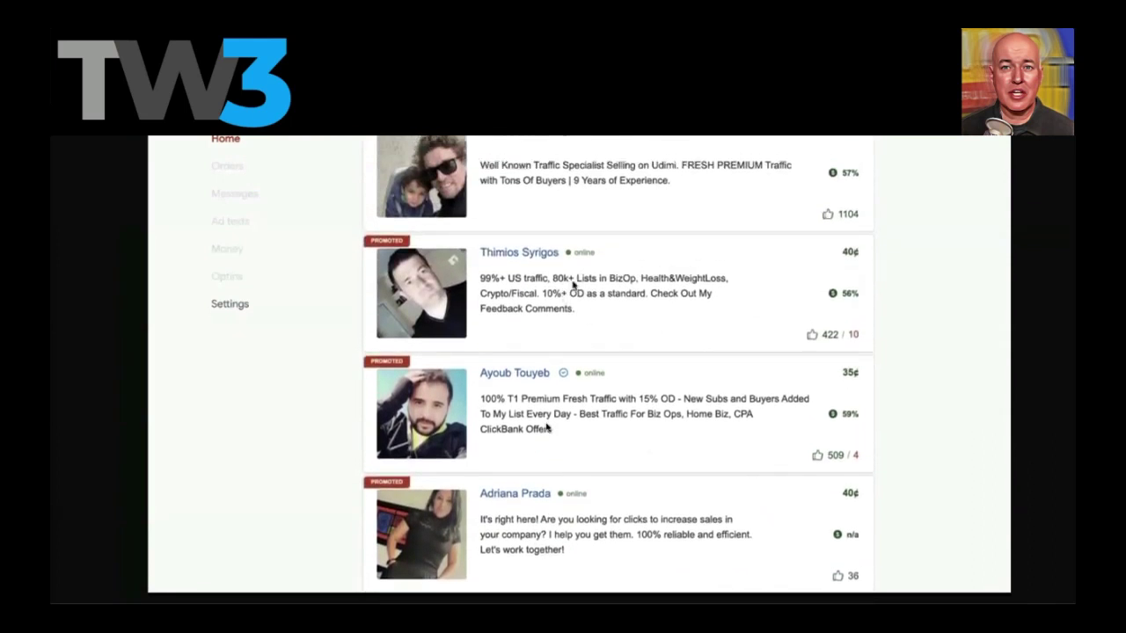
{"action": "scroll", "coordinate": [583, 405], "scroll_direction": "up", "scroll_amount": 1}
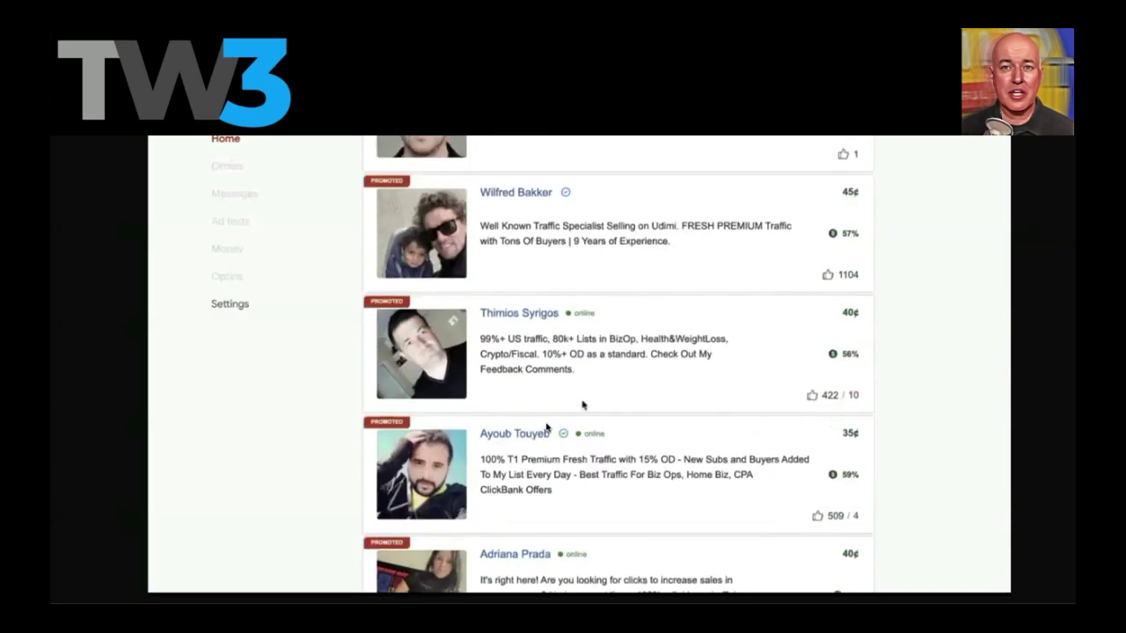
{"action": "scroll", "coordinate": [582, 405], "scroll_direction": "down", "scroll_amount": 1}
{"action": "scroll", "coordinate": [582, 405], "scroll_direction": "down", "scroll_amount": 1}
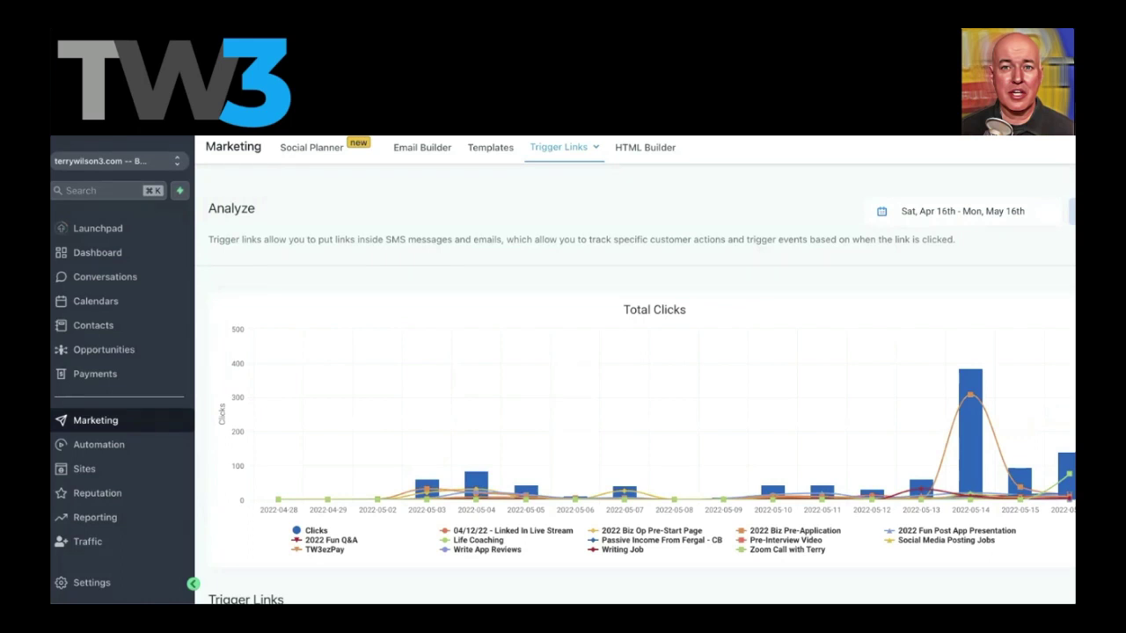
Read daily Total Clicks values from the chart bars, then return to Udimi's promoted sellers.
{"action": "mouse_move", "coordinate": [923, 431]}
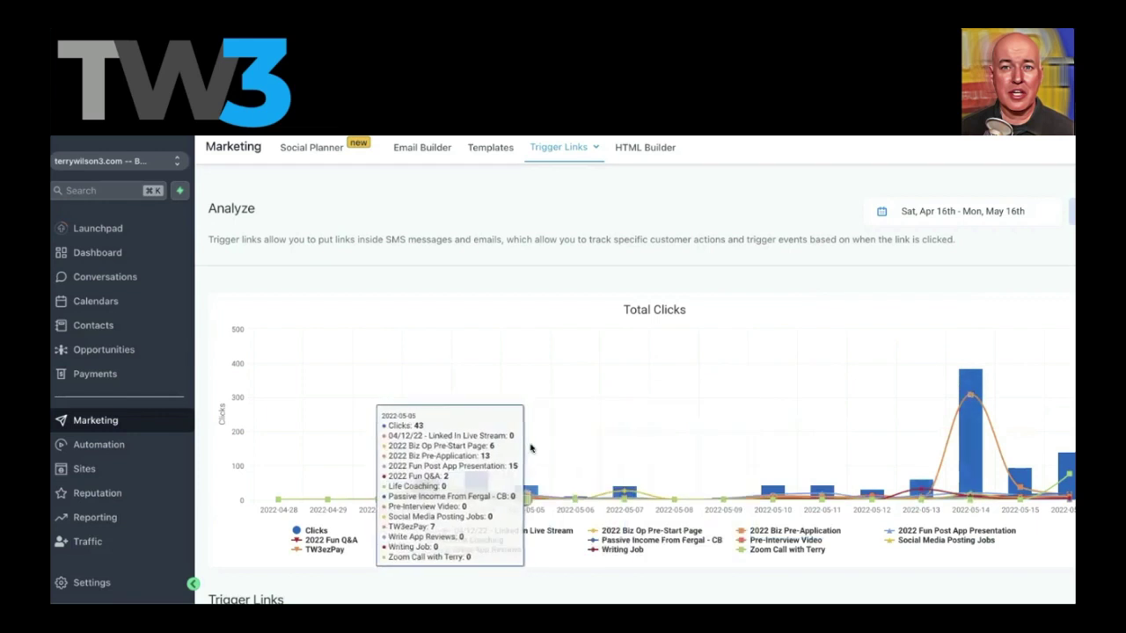
{"action": "mouse_move", "coordinate": [476, 440]}
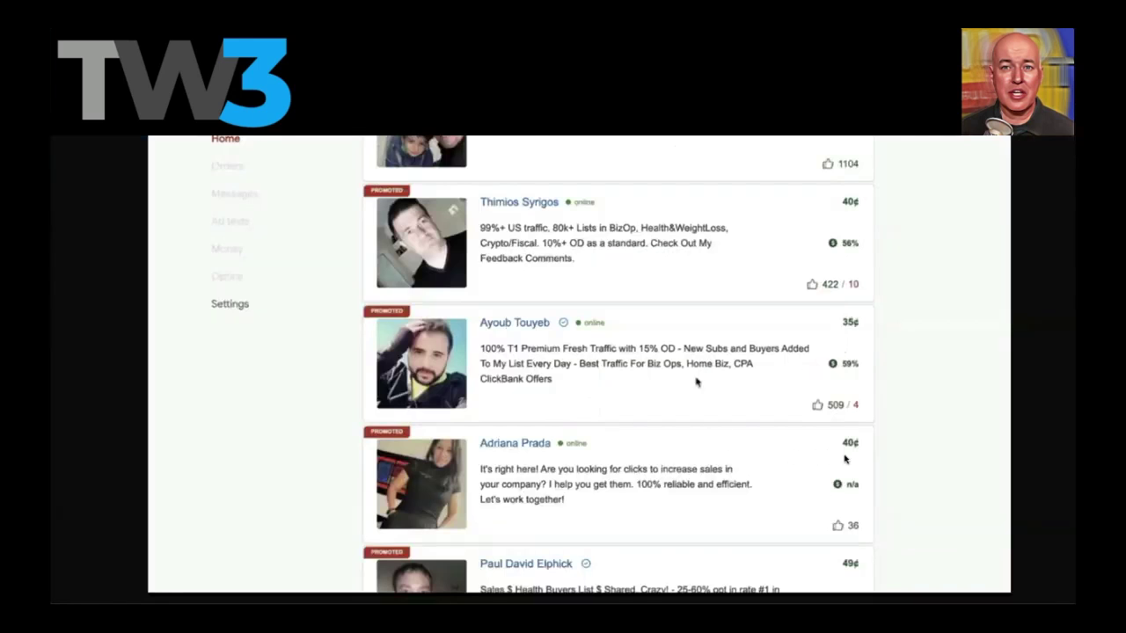
Browse Udimi's promoted sellers priced 35¢–49¢ per click before returning to the HighLevel chart.
{"action": "scroll", "coordinate": [693, 455], "scroll_direction": "down", "scroll_amount": 2}
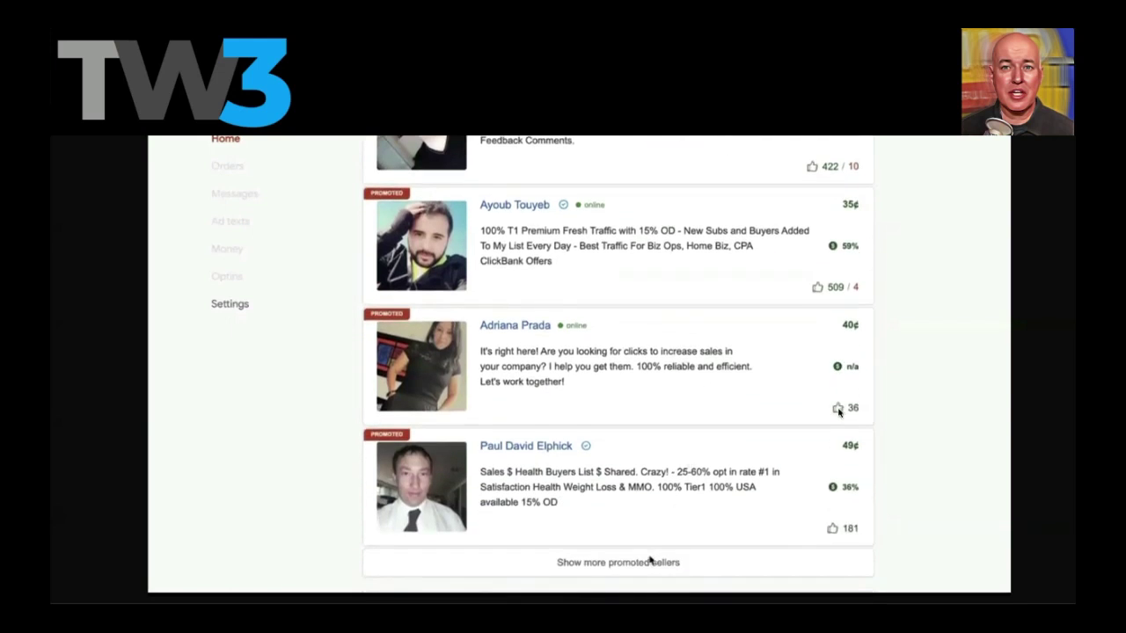
{"action": "scroll", "coordinate": [650, 560], "scroll_direction": "down", "scroll_amount": 2}
{"action": "scroll", "coordinate": [650, 561], "scroll_direction": "up", "scroll_amount": 2}
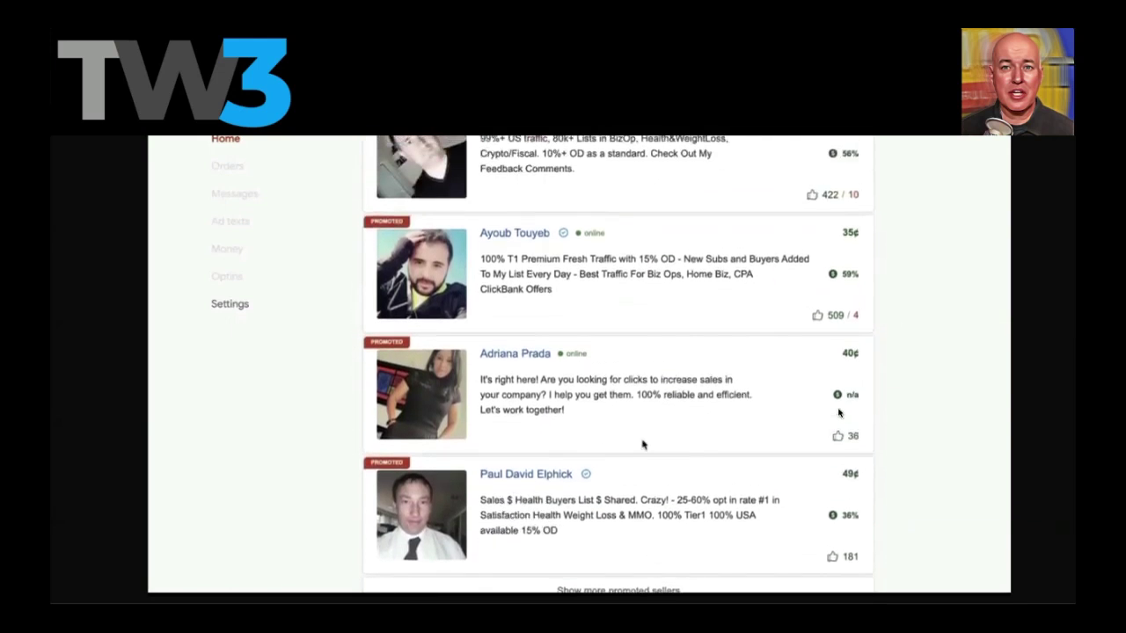
{"action": "scroll", "coordinate": [641, 402], "scroll_direction": "up", "scroll_amount": 2}
{"action": "scroll", "coordinate": [653, 327], "scroll_direction": "up", "scroll_amount": 1}
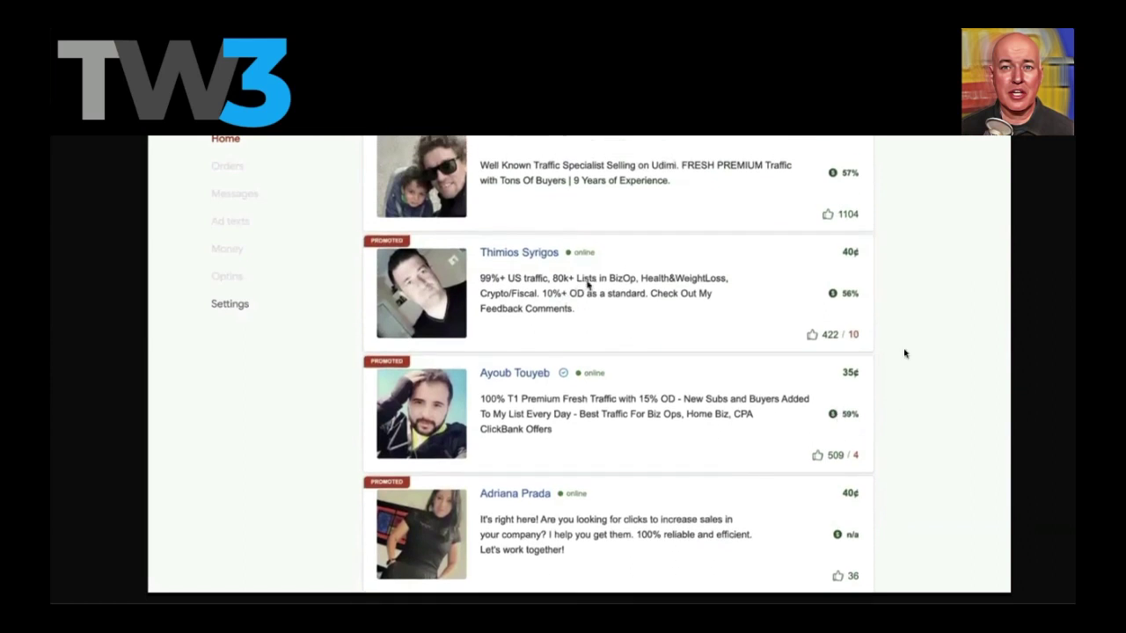
{"action": "scroll", "coordinate": [668, 284], "scroll_direction": "up", "scroll_amount": 1}
{"action": "scroll", "coordinate": [583, 400], "scroll_direction": "down", "scroll_amount": 1}
{"action": "scroll", "coordinate": [583, 402], "scroll_direction": "down", "scroll_amount": 1}
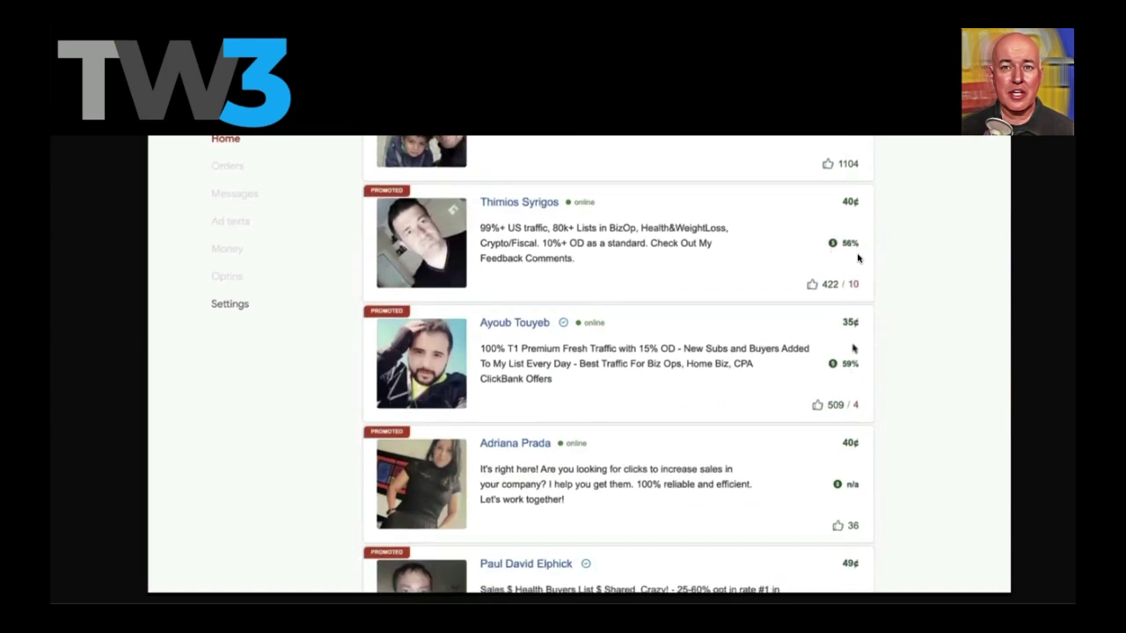
{"action": "scroll", "coordinate": [695, 455], "scroll_direction": "down", "scroll_amount": 3}
{"action": "scroll", "coordinate": [651, 561], "scroll_direction": "down", "scroll_amount": 2}
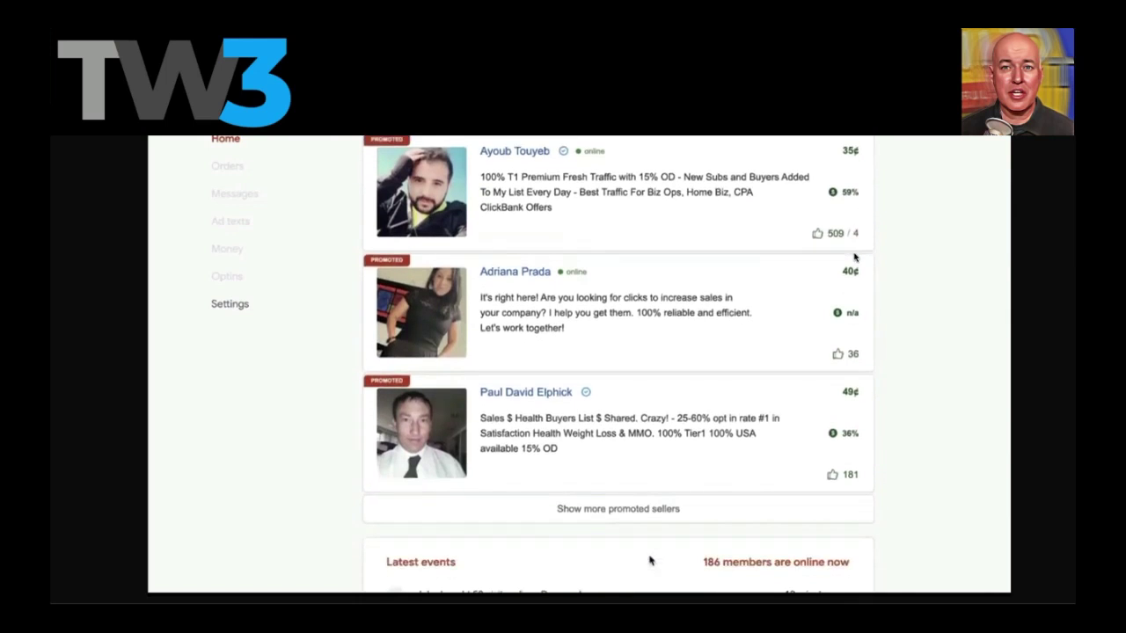
{"action": "scroll", "coordinate": [650, 561], "scroll_direction": "up", "scroll_amount": 3}
{"action": "scroll", "coordinate": [642, 405], "scroll_direction": "up", "scroll_amount": 2}
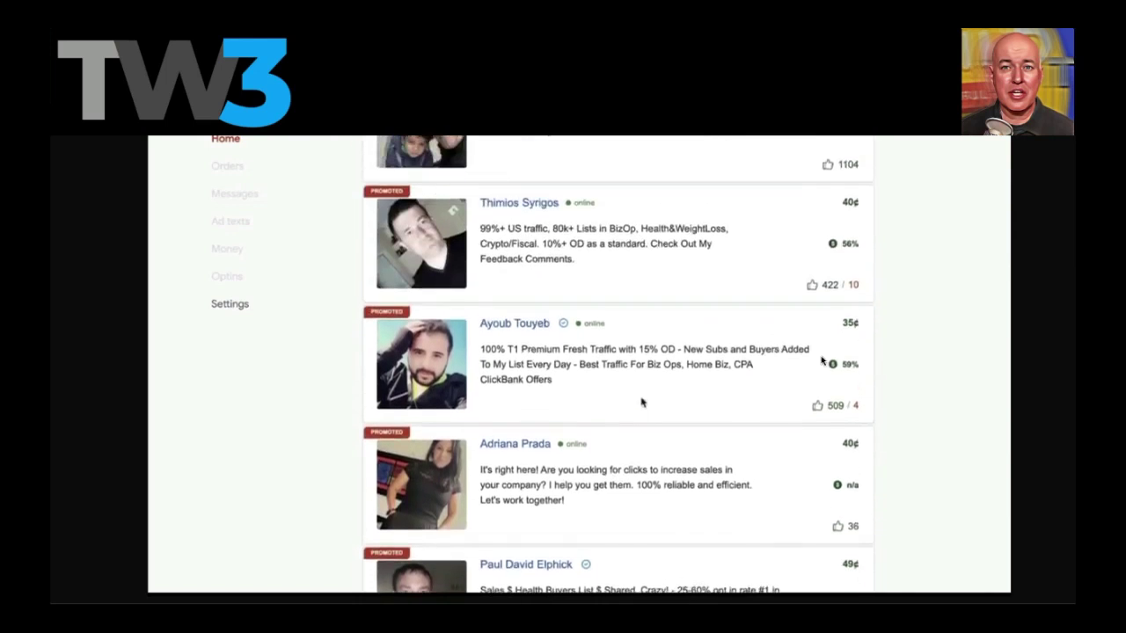
{"action": "scroll", "coordinate": [651, 340], "scroll_direction": "up", "scroll_amount": 1}
{"action": "scroll", "coordinate": [653, 331], "scroll_direction": "up", "scroll_amount": 1}
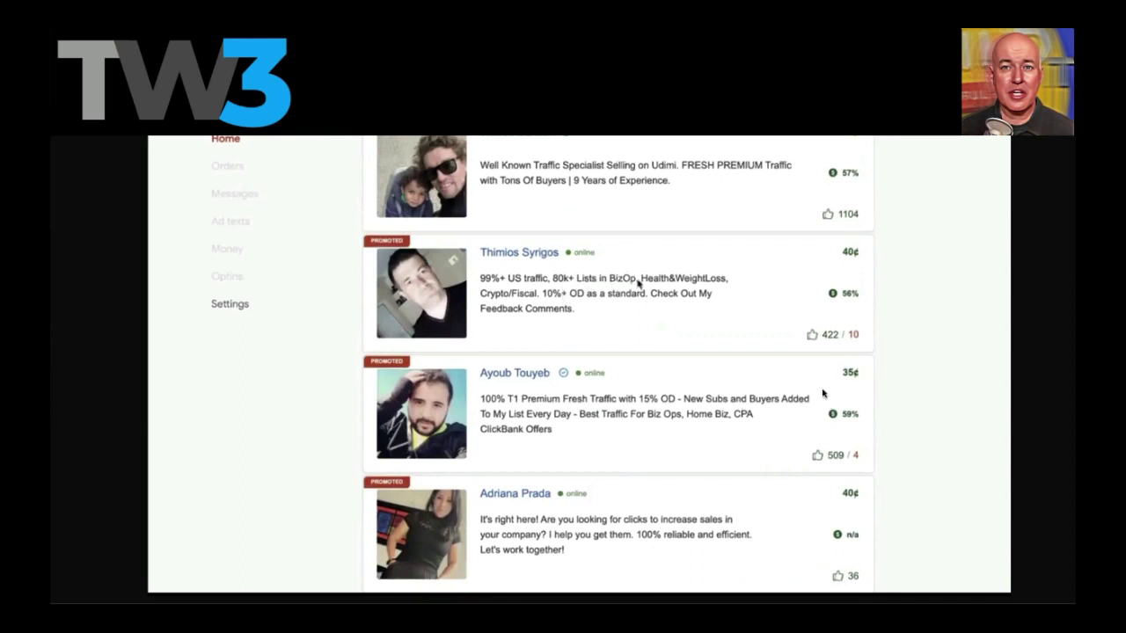
{"action": "scroll", "coordinate": [835, 387], "scroll_direction": "up", "scroll_amount": 1}
{"action": "scroll", "coordinate": [834, 382], "scroll_direction": "down", "scroll_amount": 2}
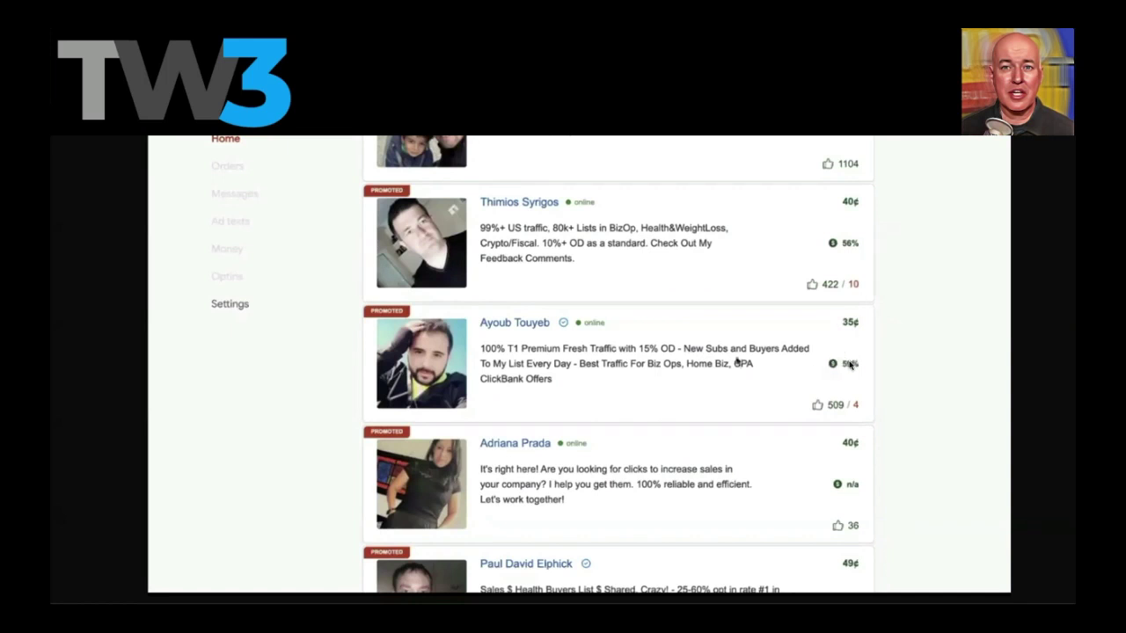
{"action": "scroll", "coordinate": [693, 455], "scroll_direction": "down", "scroll_amount": 1}
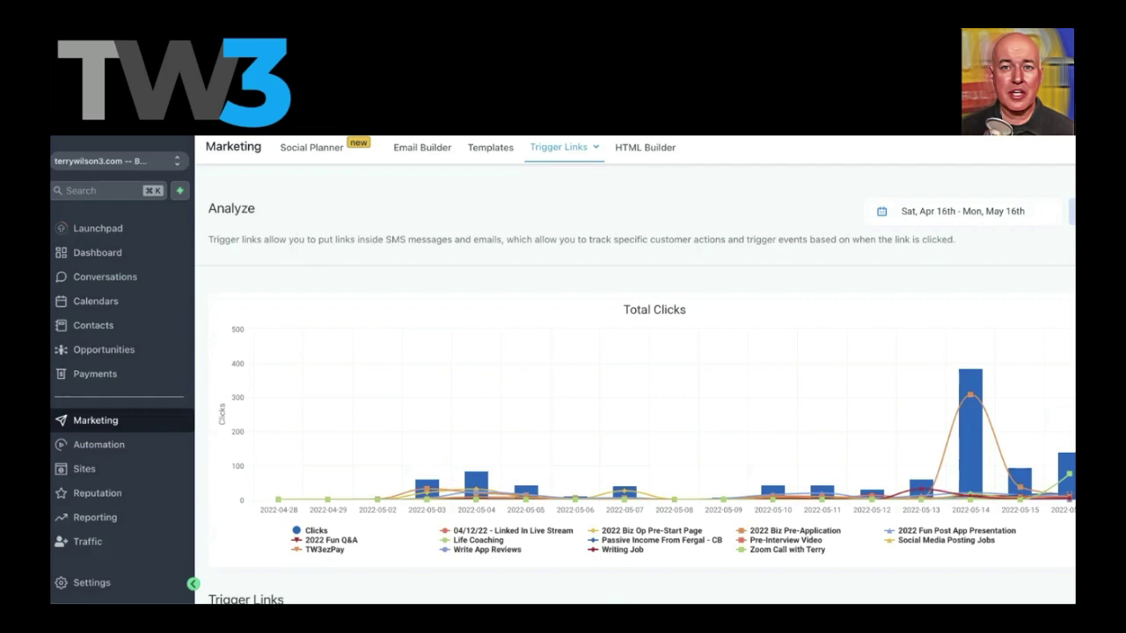
Inspect the stats table's totals row showing $4.39, $118.96 and 7.
{"action": "mouse_move", "coordinate": [972, 418]}
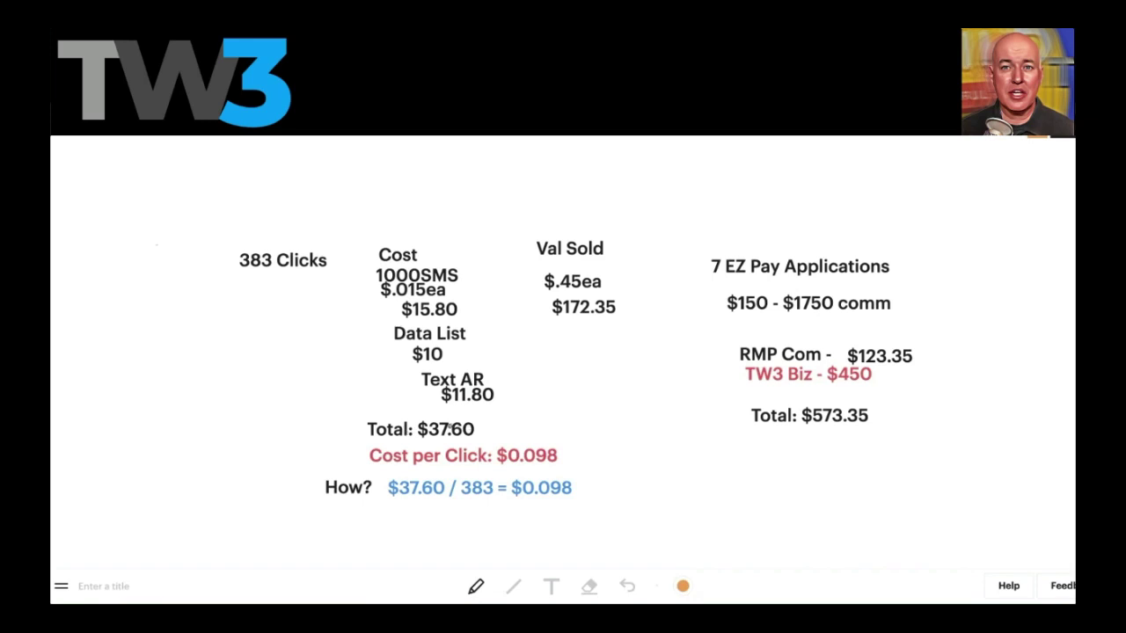
Circle Total: $37.60, underline $0.098, and circle the Val Sold figures in orange.
{"action": "mouse_move", "coordinate": [446, 410]}
{"action": "left_mouse_down"}
{"action": "mouse_move", "coordinate": [365, 413]}
{"action": "mouse_move", "coordinate": [356, 429]}
{"action": "mouse_move", "coordinate": [475, 440]}
{"action": "mouse_move", "coordinate": [469, 413]}
{"action": "mouse_move", "coordinate": [443, 411]}
{"action": "left_mouse_up"}
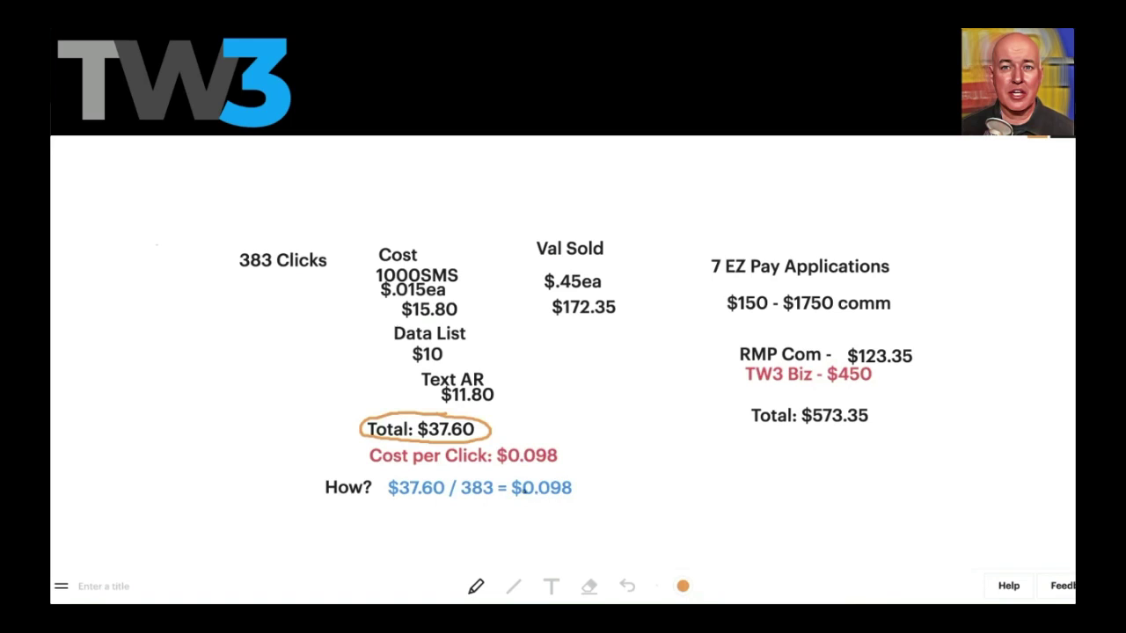
{"action": "left_click_drag", "start_coordinate": [510, 497], "coordinate": [586, 498]}
{"action": "mouse_move", "coordinate": [557, 228]}
{"action": "left_mouse_down"}
{"action": "mouse_move", "coordinate": [520, 282]}
{"action": "mouse_move", "coordinate": [613, 352]}
{"action": "mouse_move", "coordinate": [643, 252]}
{"action": "mouse_move", "coordinate": [572, 214]}
{"action": "mouse_move", "coordinate": [547, 221]}
{"action": "left_mouse_up"}
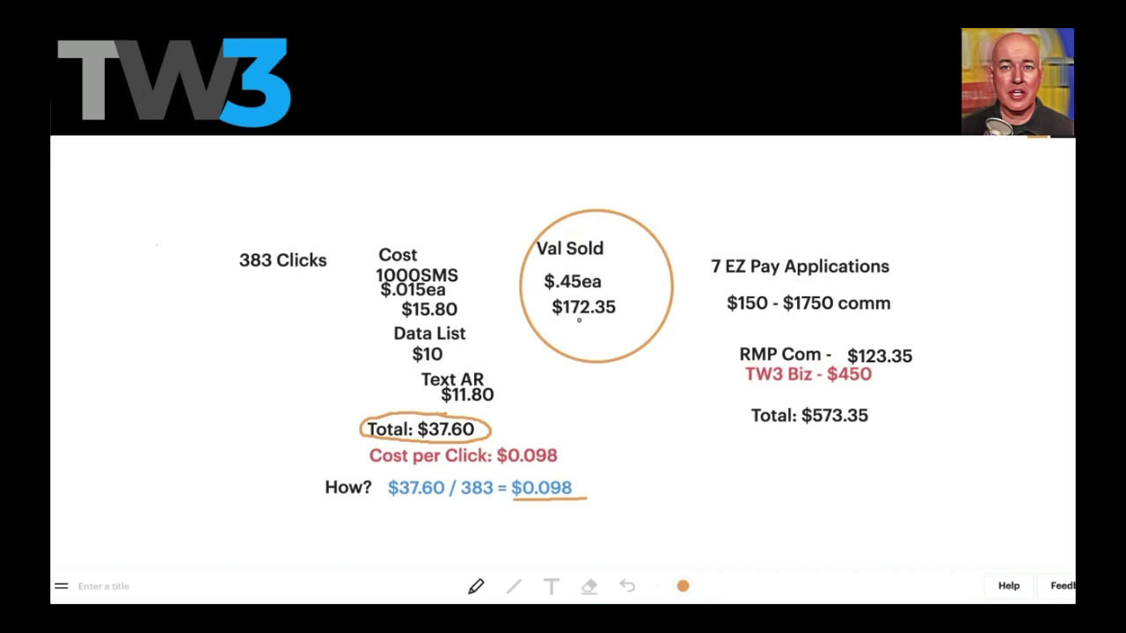
Bracket the RMP Com line through $123.35 and underline TW3 Biz - $450.
{"action": "scroll", "coordinate": [585, 321], "scroll_direction": "right", "scroll_amount": 5}
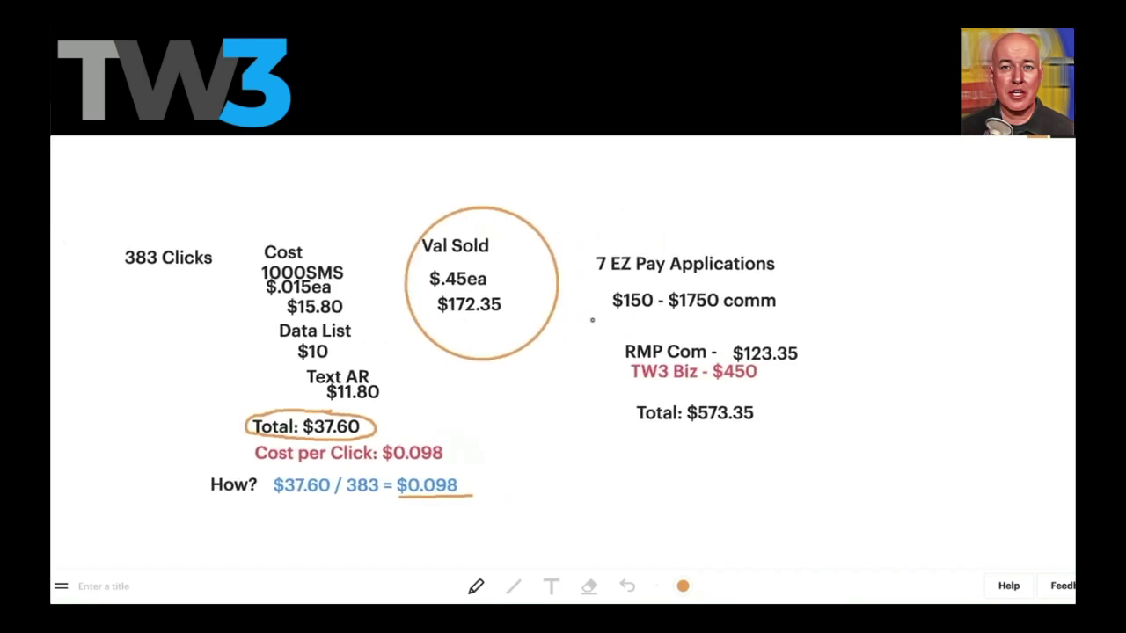
{"action": "scroll", "coordinate": [592, 320], "scroll_direction": "left", "scroll_amount": 1}
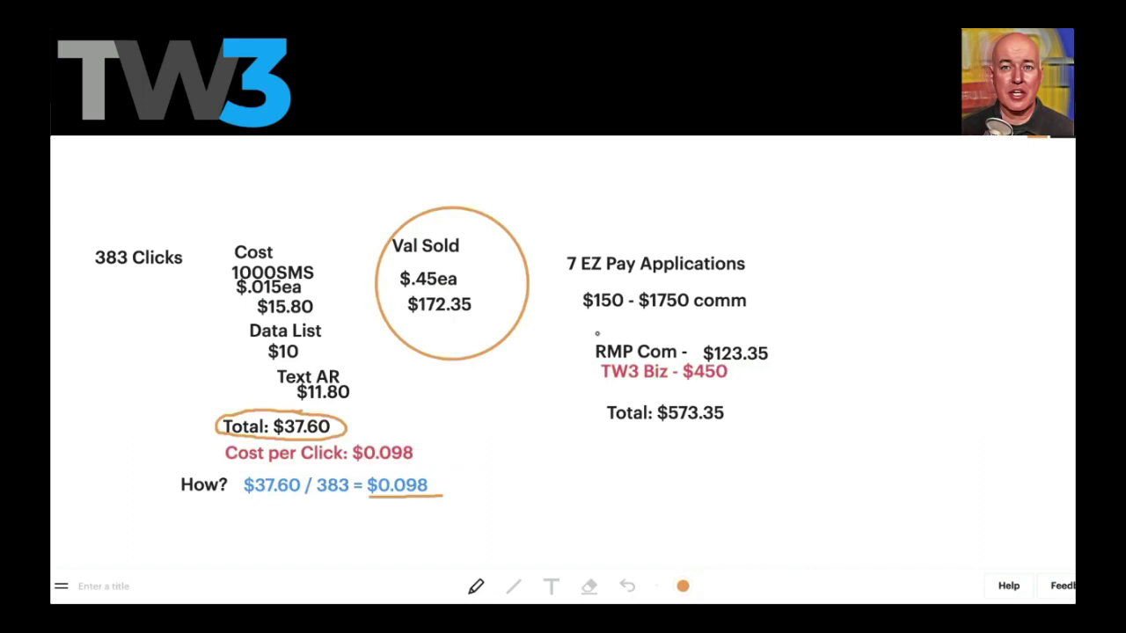
{"action": "mouse_move", "coordinate": [600, 336]}
{"action": "left_mouse_down"}
{"action": "mouse_move", "coordinate": [584, 352]}
{"action": "mouse_move", "coordinate": [587, 369]}
{"action": "left_mouse_up"}
{"action": "mouse_move", "coordinate": [762, 335]}
{"action": "left_mouse_down"}
{"action": "mouse_move", "coordinate": [780, 349]}
{"action": "mouse_move", "coordinate": [774, 369]}
{"action": "left_mouse_up"}
{"action": "left_click_drag", "start_coordinate": [601, 381], "coordinate": [742, 383]}
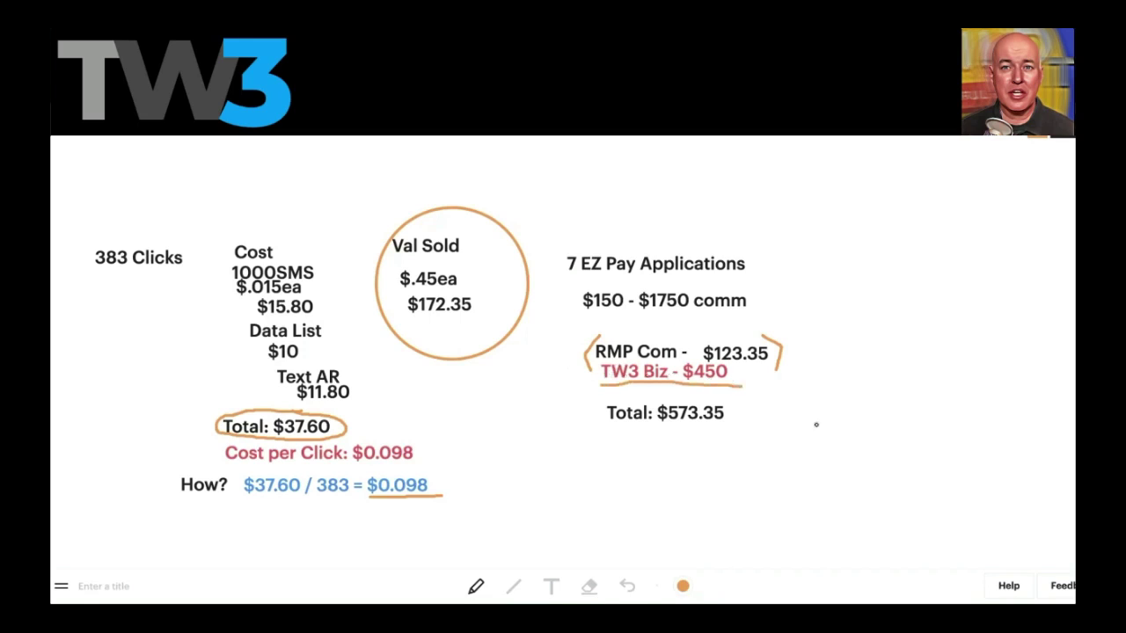
Circle Total: $573.35 and draw two orange divider lines between the left columns.
{"action": "mouse_move", "coordinate": [603, 400]}
{"action": "left_mouse_down"}
{"action": "mouse_move", "coordinate": [638, 440]}
{"action": "mouse_move", "coordinate": [709, 433]}
{"action": "mouse_move", "coordinate": [707, 394]}
{"action": "mouse_move", "coordinate": [604, 396]}
{"action": "left_mouse_up"}
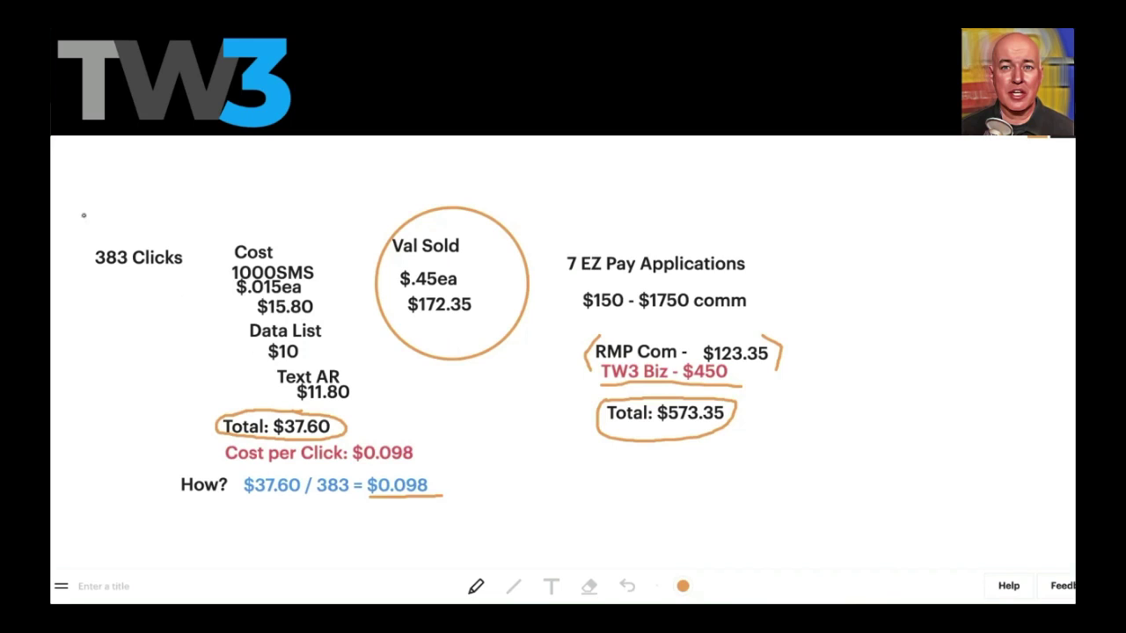
{"action": "mouse_move", "coordinate": [94, 212]}
{"action": "left_mouse_down"}
{"action": "mouse_move", "coordinate": [83, 307]}
{"action": "mouse_move", "coordinate": [101, 396]}
{"action": "mouse_move", "coordinate": [99, 523]}
{"action": "left_mouse_up"}
{"action": "mouse_move", "coordinate": [306, 213]}
{"action": "left_mouse_down"}
{"action": "mouse_move", "coordinate": [352, 332]}
{"action": "mouse_move", "coordinate": [443, 471]}
{"action": "mouse_move", "coordinate": [446, 553]}
{"action": "left_mouse_up"}
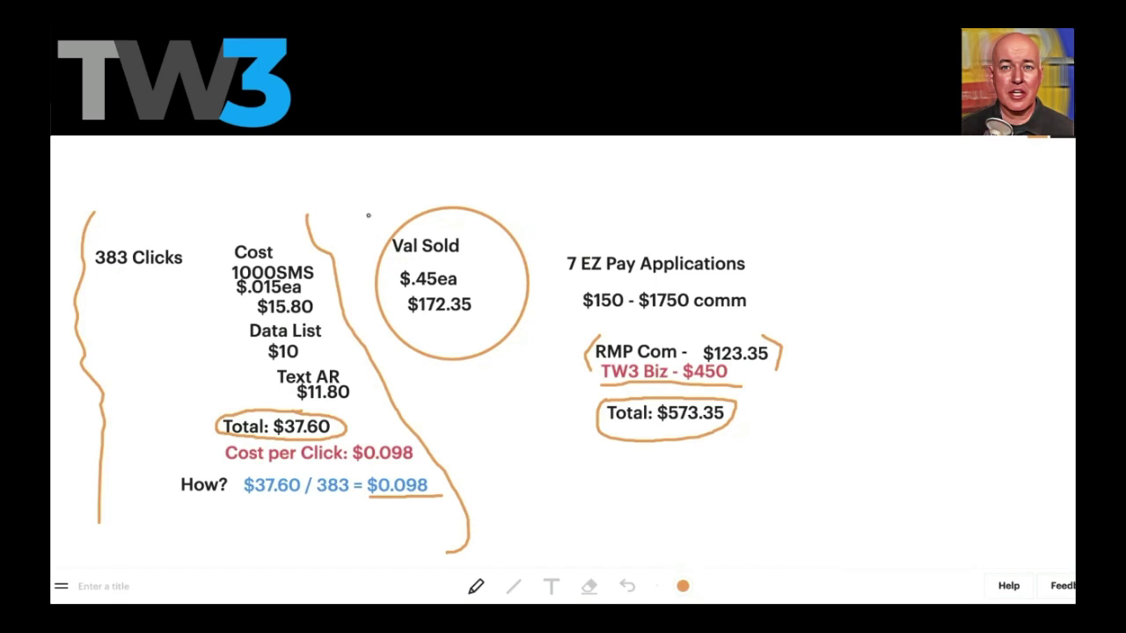
Draw an orange arrow up into the Val Sold circle and write 400 beside $573.35.
{"action": "left_click_drag", "start_coordinate": [464, 350], "coordinate": [486, 445]}
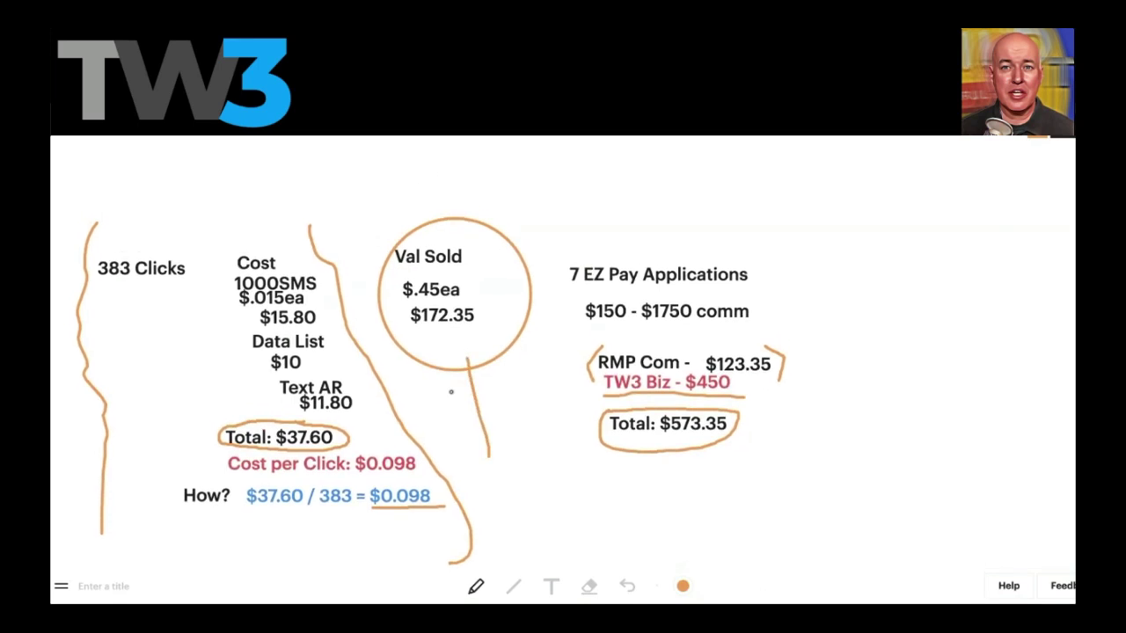
{"action": "mouse_move", "coordinate": [456, 397]}
{"action": "left_mouse_down"}
{"action": "mouse_move", "coordinate": [459, 350]}
{"action": "mouse_move", "coordinate": [499, 380]}
{"action": "left_mouse_up"}
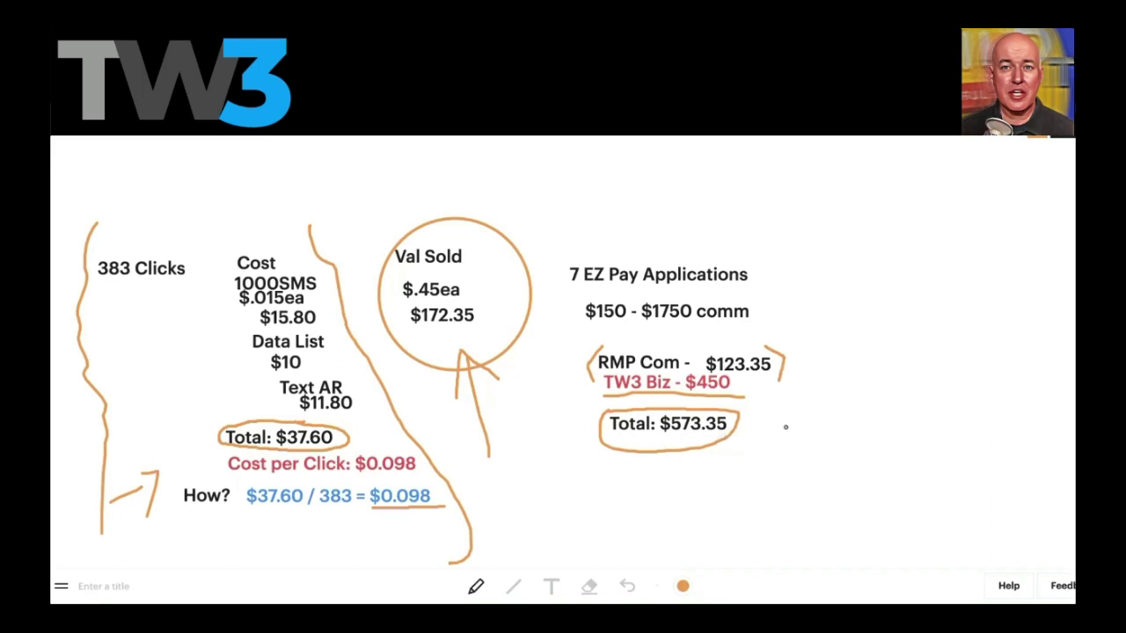
{"action": "mouse_move", "coordinate": [791, 421]}
{"action": "left_mouse_down"}
{"action": "mouse_move", "coordinate": [827, 437]}
{"action": "mouse_move", "coordinate": [818, 460]}
{"action": "mouse_move", "coordinate": [867, 445]}
{"action": "mouse_move", "coordinate": [888, 454]}
{"action": "mouse_move", "coordinate": [902, 440]}
{"action": "left_mouse_up"}
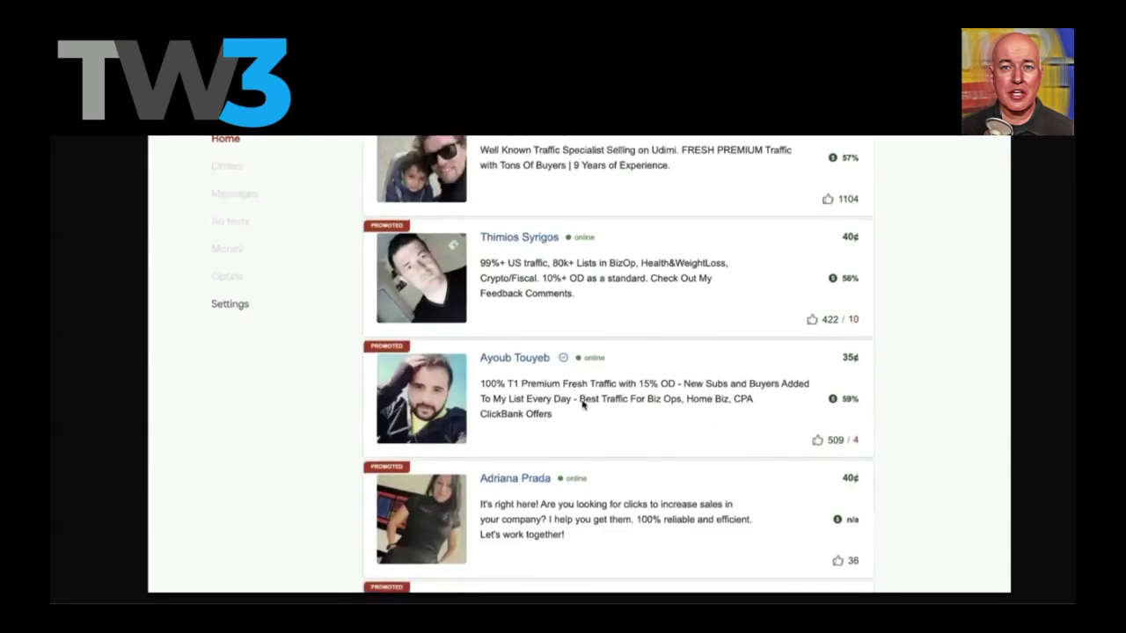
{"action": "scroll", "coordinate": [583, 398], "scroll_direction": "down", "scroll_amount": 1}
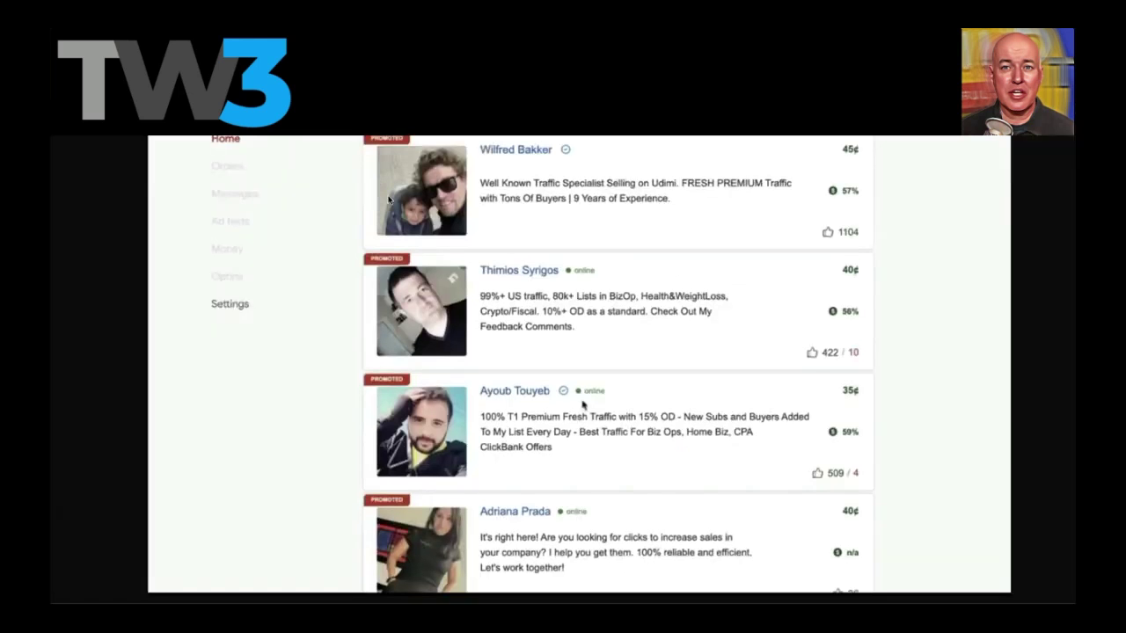
{"action": "scroll", "coordinate": [616, 403], "scroll_direction": "down", "scroll_amount": 2}
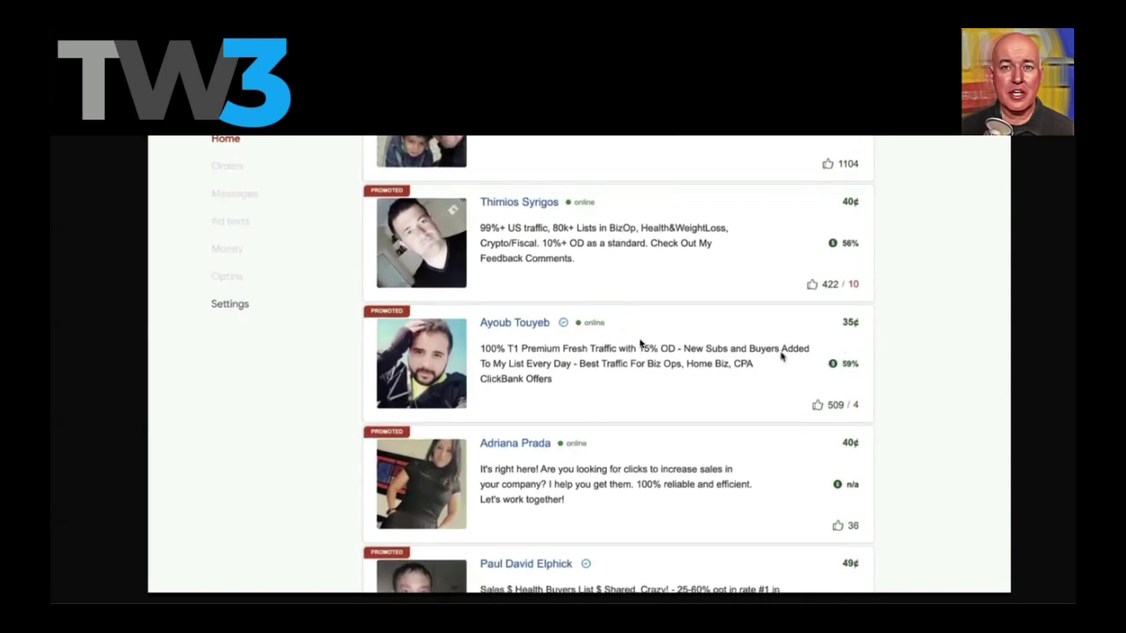
{"action": "scroll", "coordinate": [694, 455], "scroll_direction": "down", "scroll_amount": 1}
{"action": "scroll", "coordinate": [693, 455], "scroll_direction": "down", "scroll_amount": 1}
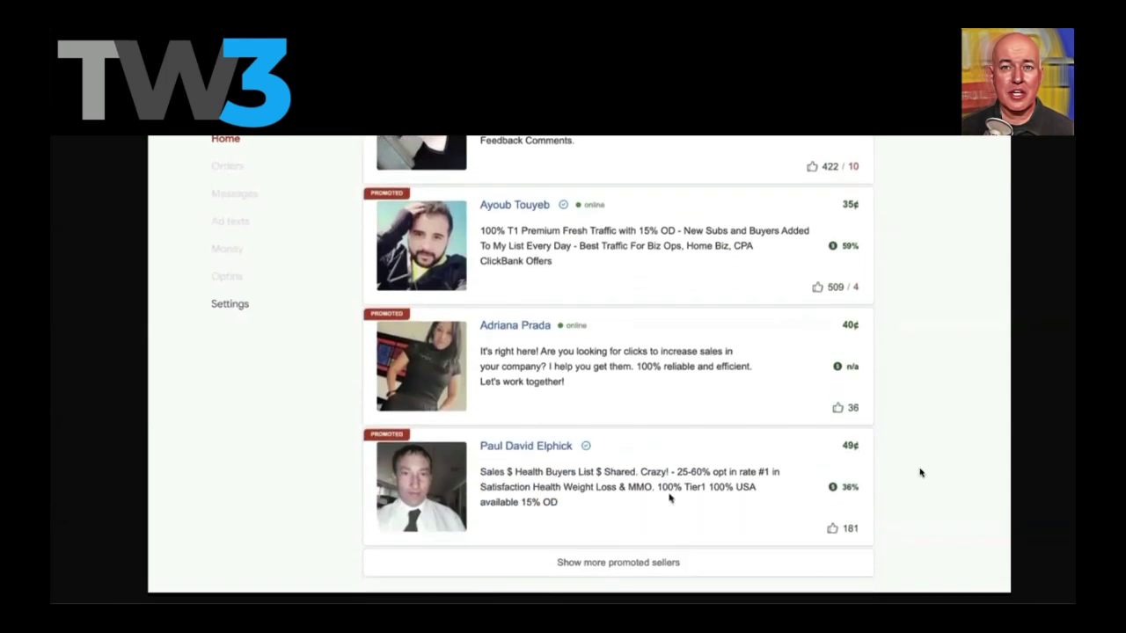
{"action": "scroll", "coordinate": [665, 498], "scroll_direction": "down", "scroll_amount": 1}
{"action": "scroll", "coordinate": [650, 560], "scroll_direction": "up", "scroll_amount": 2}
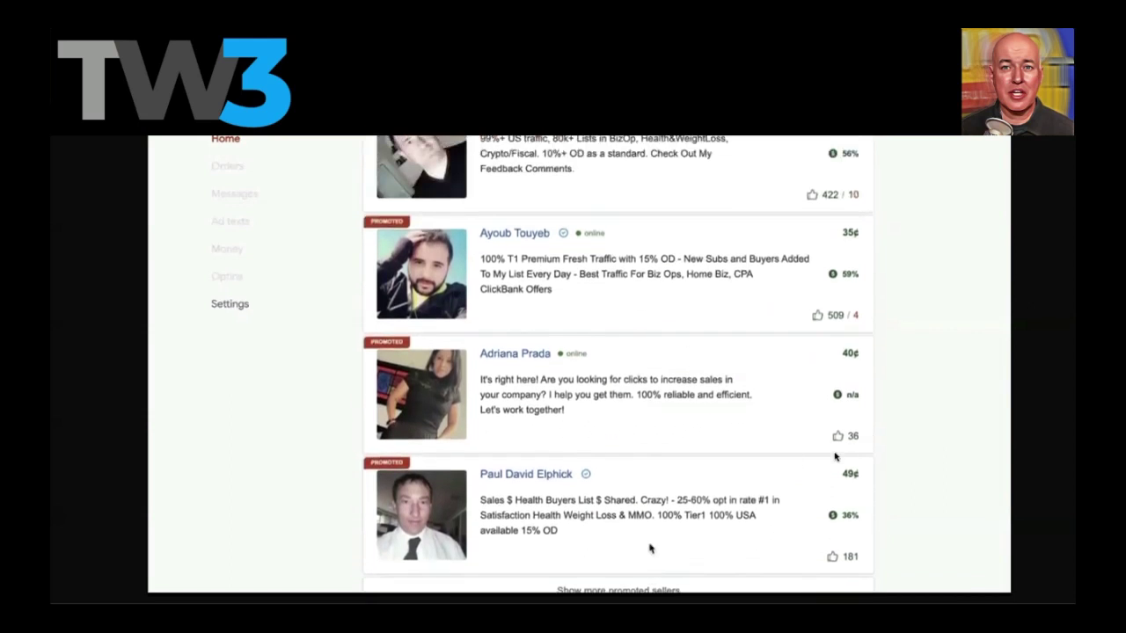
{"action": "scroll", "coordinate": [641, 402], "scroll_direction": "up", "scroll_amount": 2}
{"action": "scroll", "coordinate": [653, 326], "scroll_direction": "up", "scroll_amount": 1}
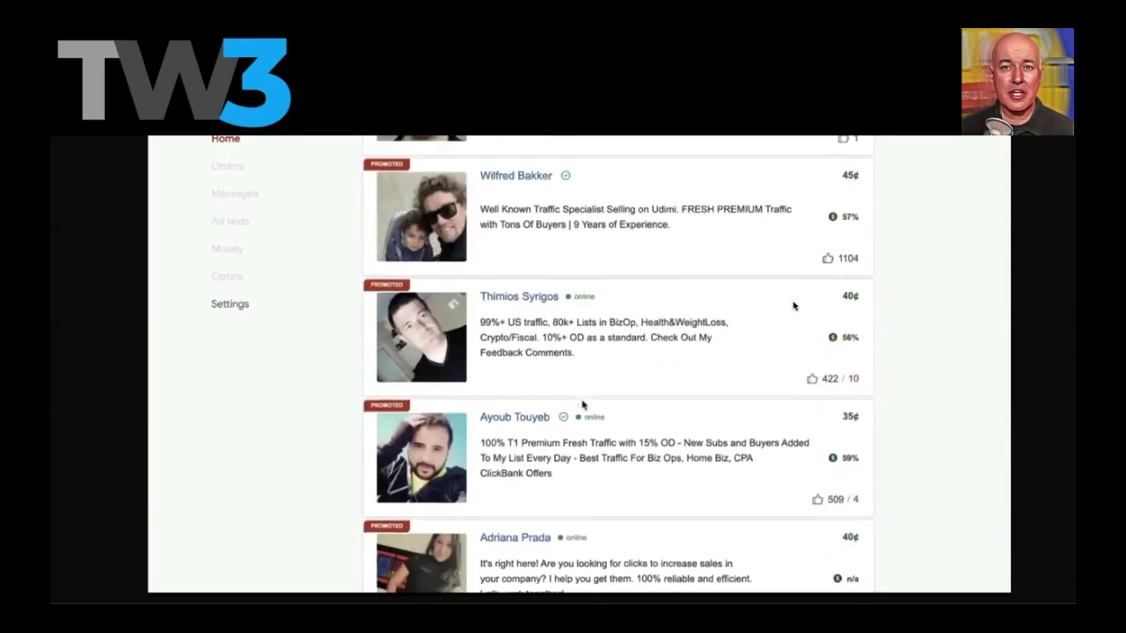
Underline the $172.35 value sold and bracket off the 7 EZ Pay commission section.
{"action": "scroll", "coordinate": [580, 405], "scroll_direction": "up", "scroll_amount": 2}
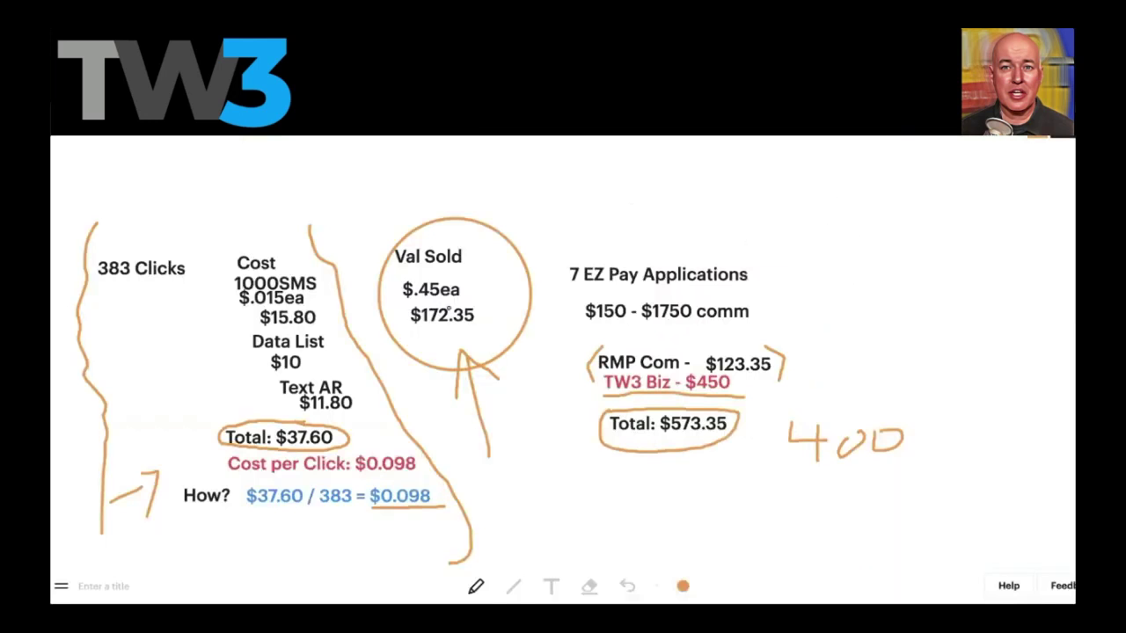
{"action": "left_click_drag", "start_coordinate": [409, 333], "coordinate": [476, 325]}
{"action": "mouse_move", "coordinate": [626, 232]}
{"action": "left_mouse_down"}
{"action": "mouse_move", "coordinate": [553, 227]}
{"action": "mouse_move", "coordinate": [547, 414]}
{"action": "mouse_move", "coordinate": [623, 482]}
{"action": "left_mouse_up"}
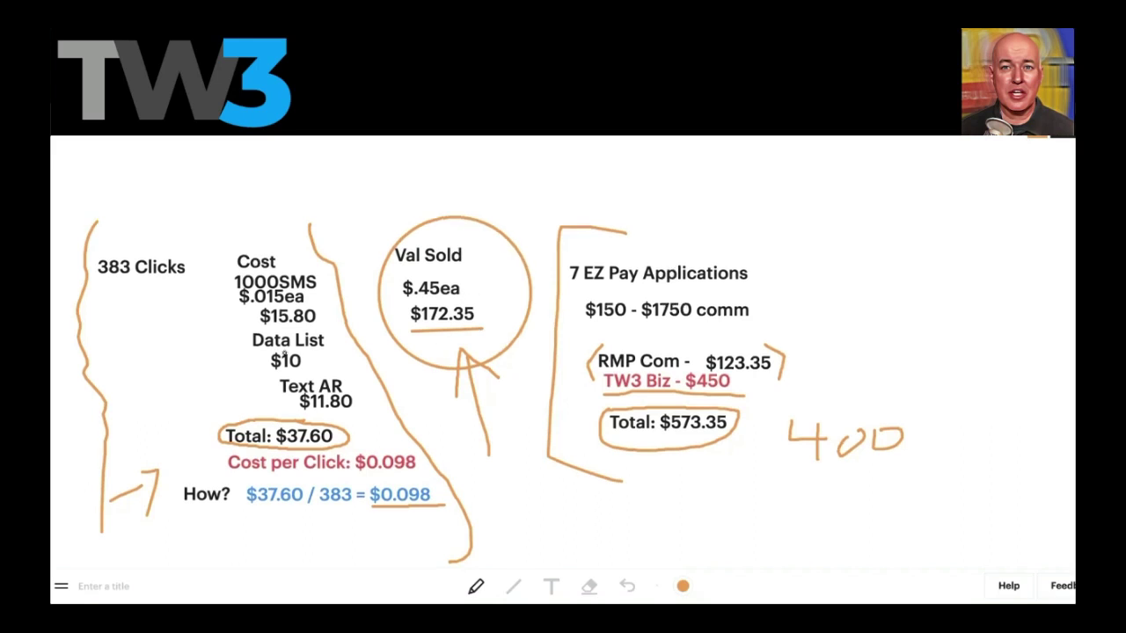
Draw a curved arrow from $11.80 up to $15.80 and a small arrow at 1000SMS.
{"action": "scroll", "coordinate": [395, 418], "scroll_direction": "down", "scroll_amount": 2}
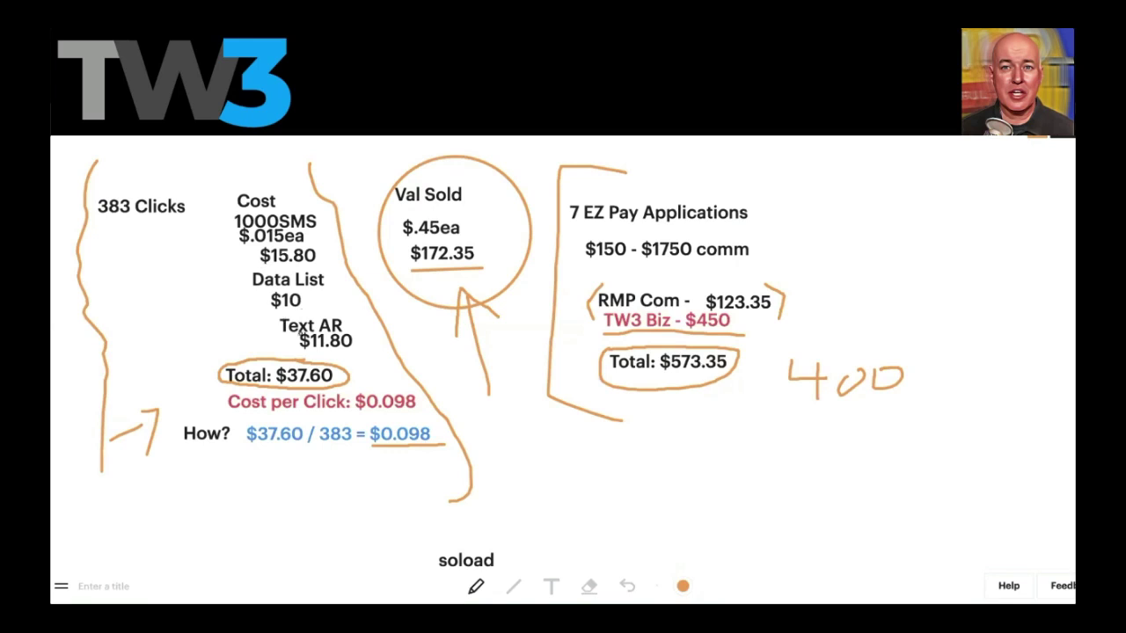
{"action": "mouse_move", "coordinate": [328, 348]}
{"action": "left_mouse_down"}
{"action": "mouse_move", "coordinate": [341, 349]}
{"action": "mouse_move", "coordinate": [216, 332]}
{"action": "mouse_move", "coordinate": [221, 257]}
{"action": "mouse_move", "coordinate": [248, 271]}
{"action": "left_mouse_up"}
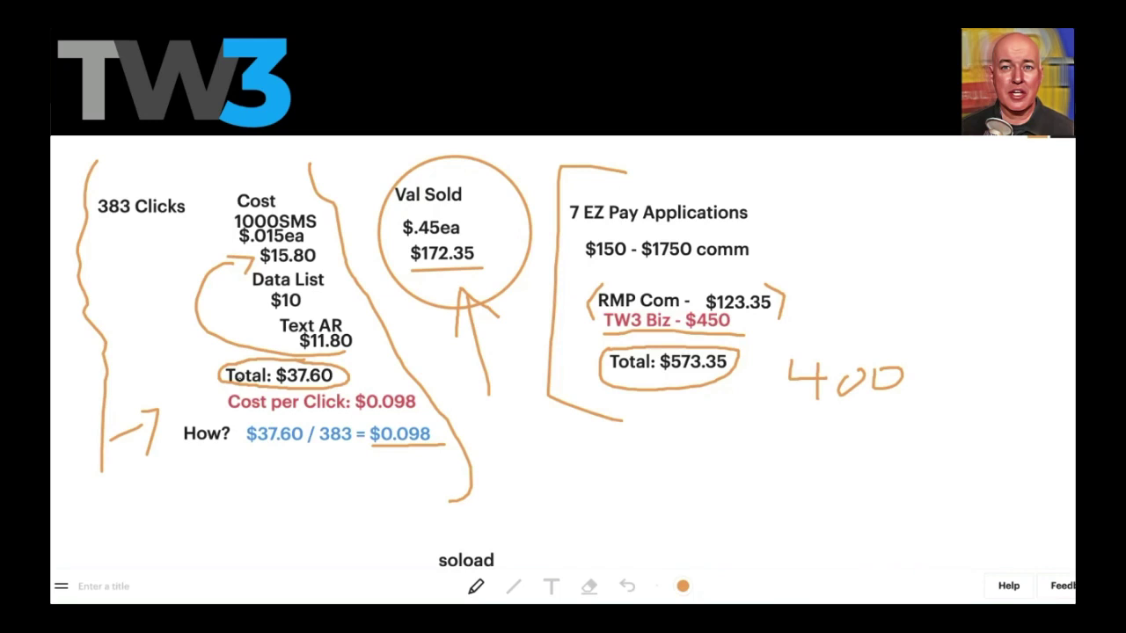
{"action": "mouse_move", "coordinate": [204, 227]}
{"action": "left_mouse_down"}
{"action": "mouse_move", "coordinate": [222, 225]}
{"action": "mouse_move", "coordinate": [215, 232]}
{"action": "left_mouse_up"}
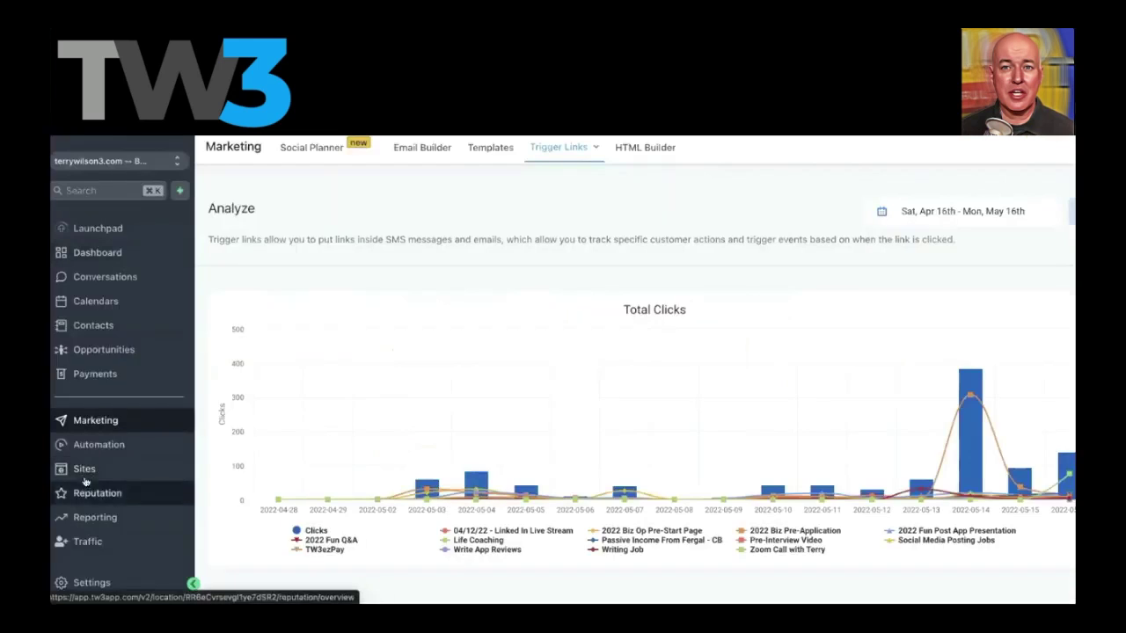
Switch Trigger Links to the Links list and scroll through saved links like 'Jobs Page'.
{"action": "scroll", "coordinate": [97, 482], "scroll_direction": "down", "scroll_amount": 1}
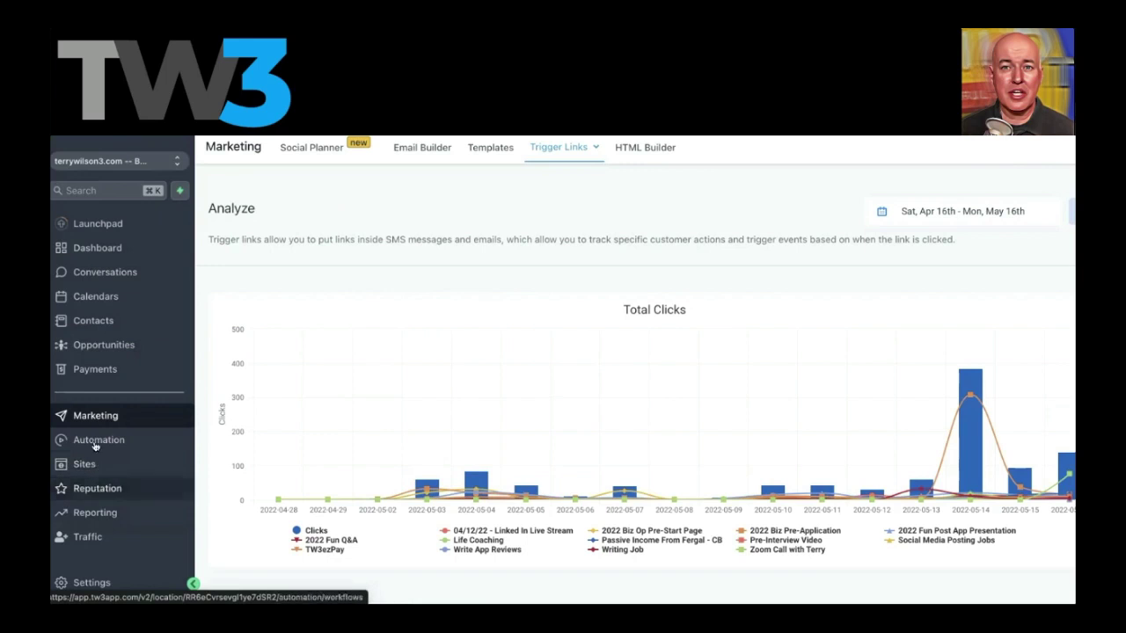
{"action": "mouse_move", "coordinate": [550, 146]}
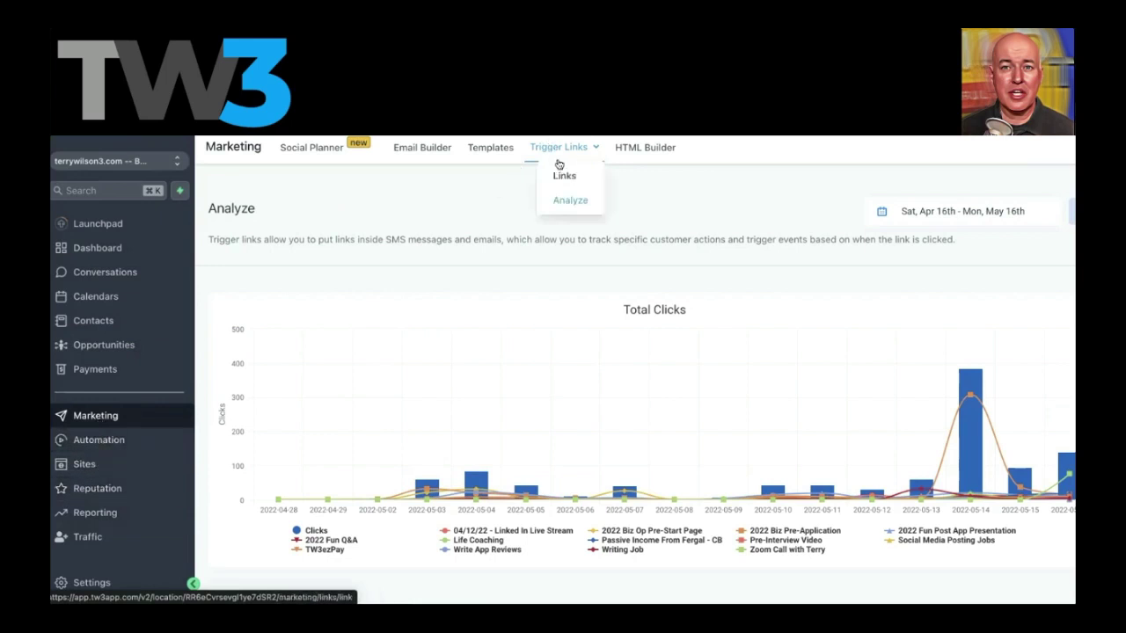
{"action": "left_click", "coordinate": [560, 175]}
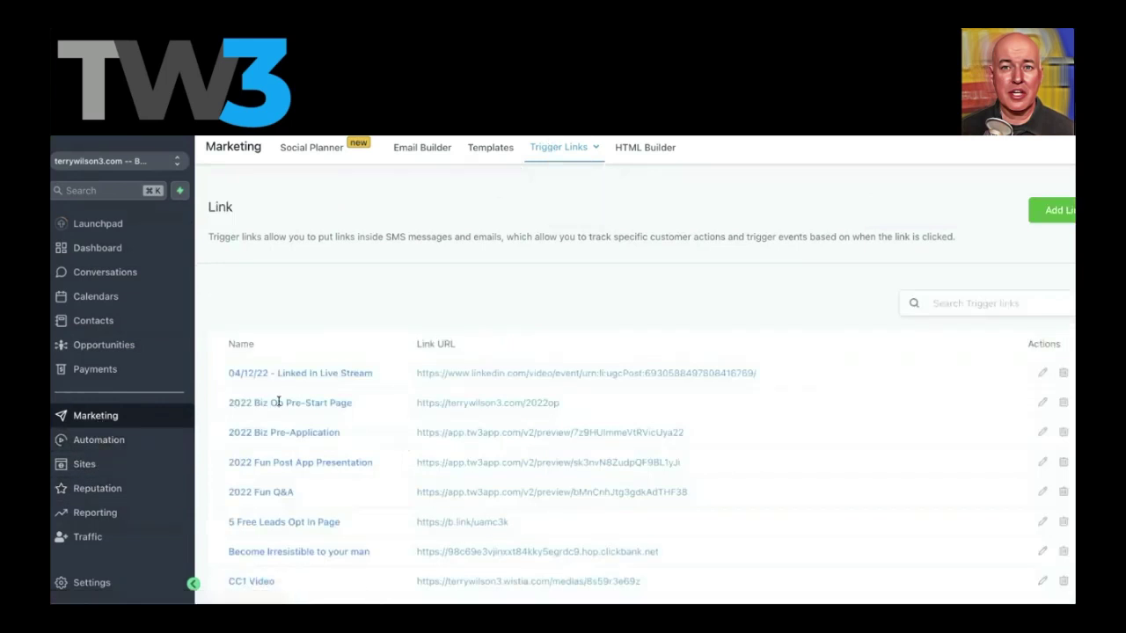
{"action": "scroll", "coordinate": [278, 402], "scroll_direction": "down", "scroll_amount": 3}
{"action": "scroll", "coordinate": [365, 396], "scroll_direction": "down", "scroll_amount": 3}
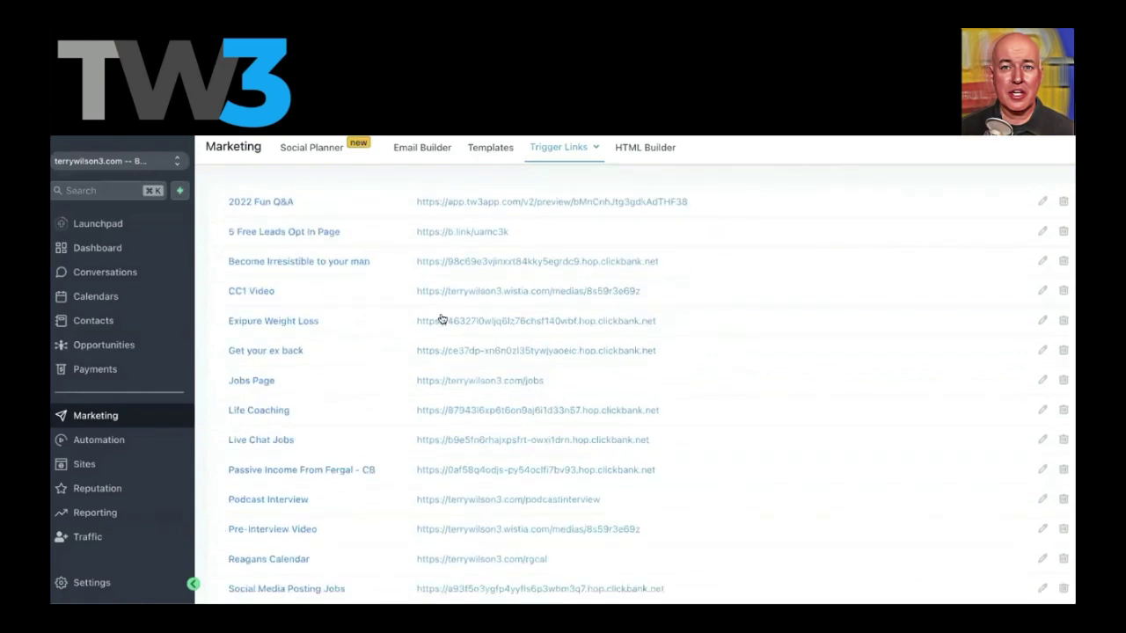
{"action": "scroll", "coordinate": [423, 397], "scroll_direction": "down", "scroll_amount": 5}
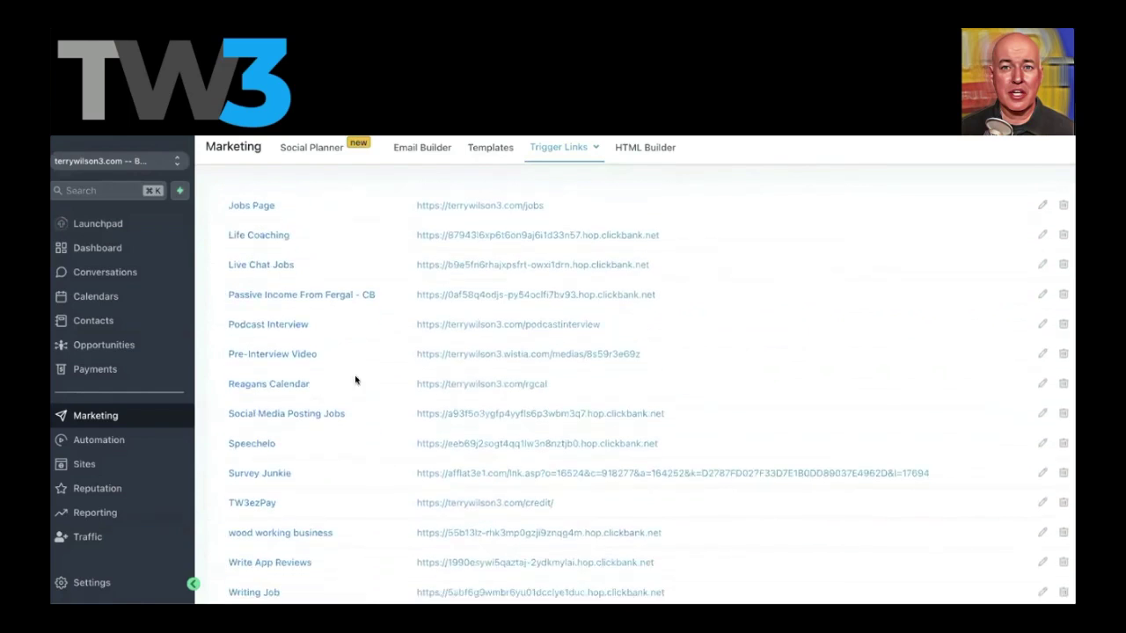
{"action": "scroll", "coordinate": [371, 381], "scroll_direction": "down", "scroll_amount": 2}
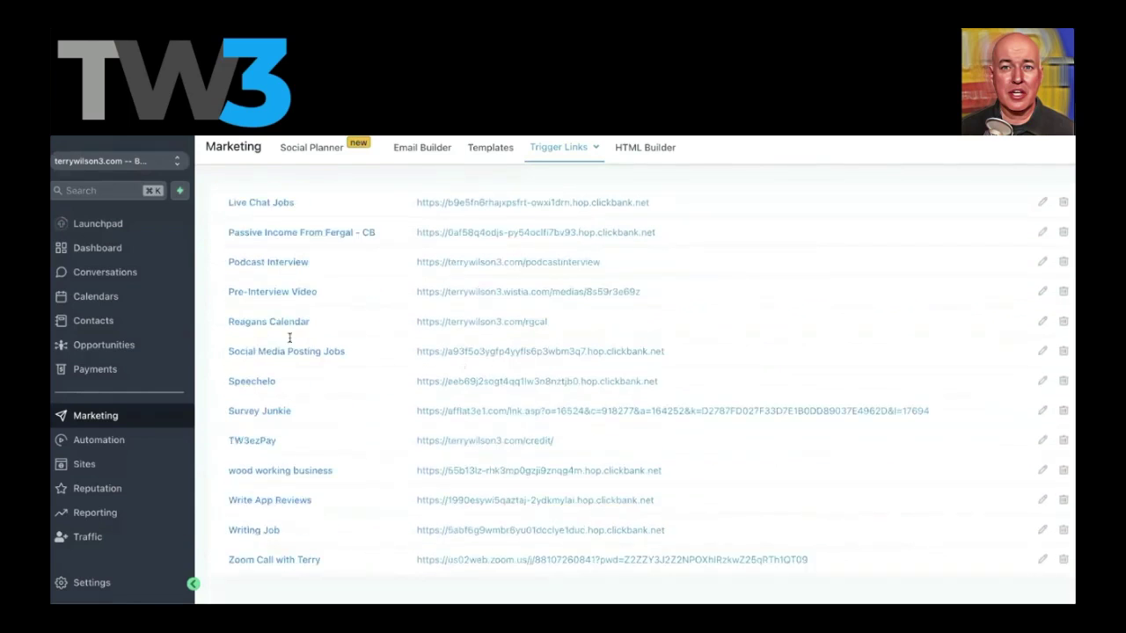
{"action": "scroll", "coordinate": [290, 338], "scroll_direction": "up", "scroll_amount": 12}
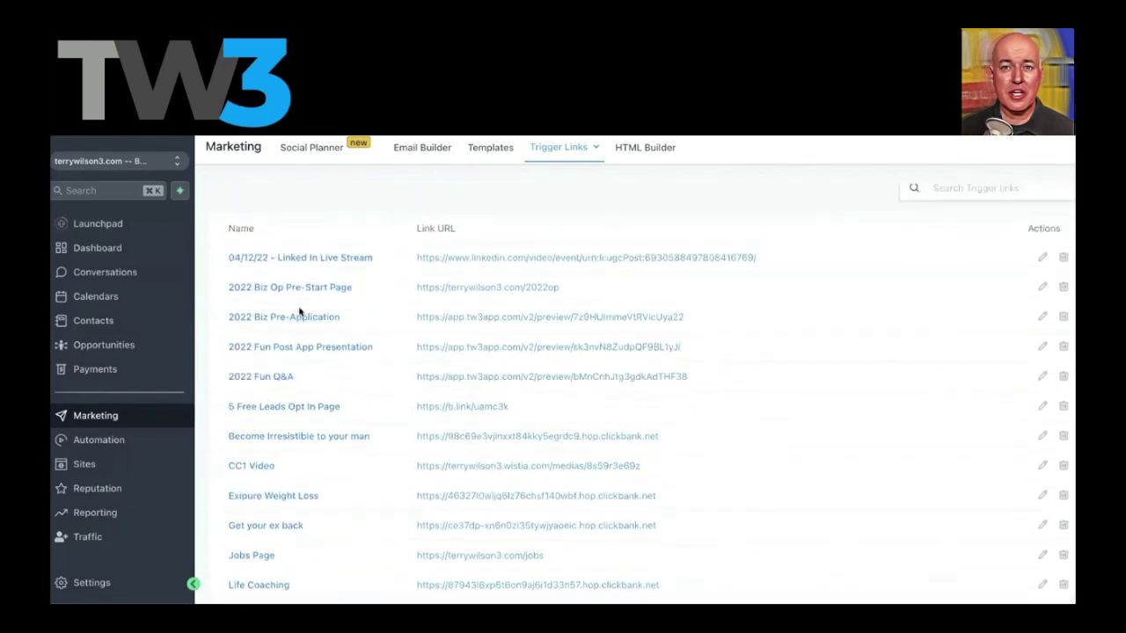
{"action": "mouse_move", "coordinate": [560, 159]}
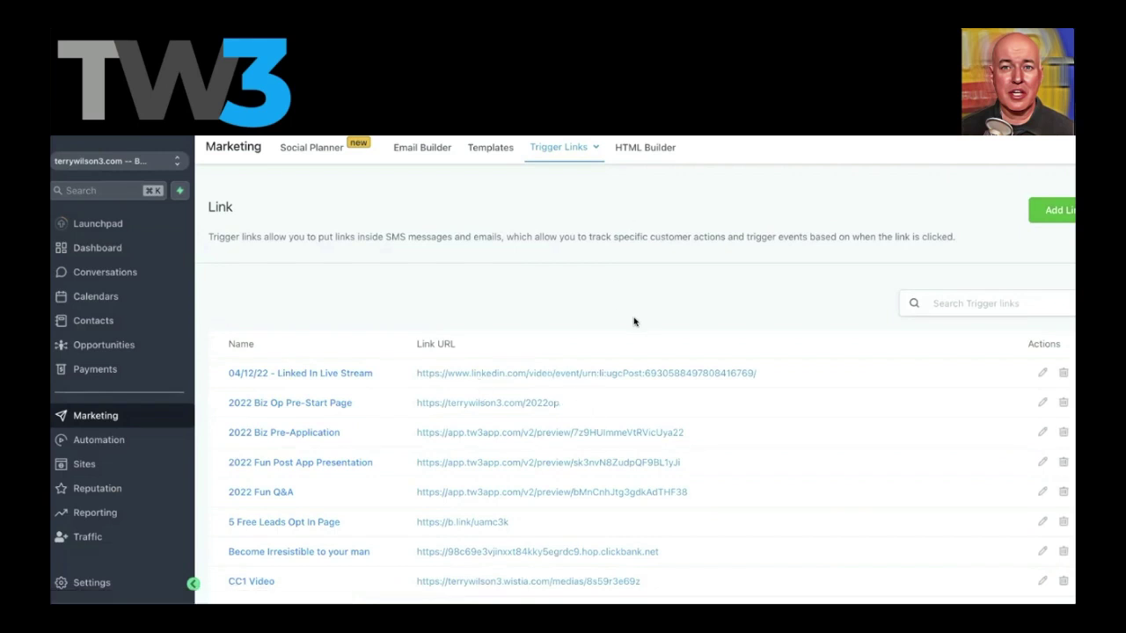
{"action": "scroll", "coordinate": [637, 321], "scroll_direction": "down", "scroll_amount": 3}
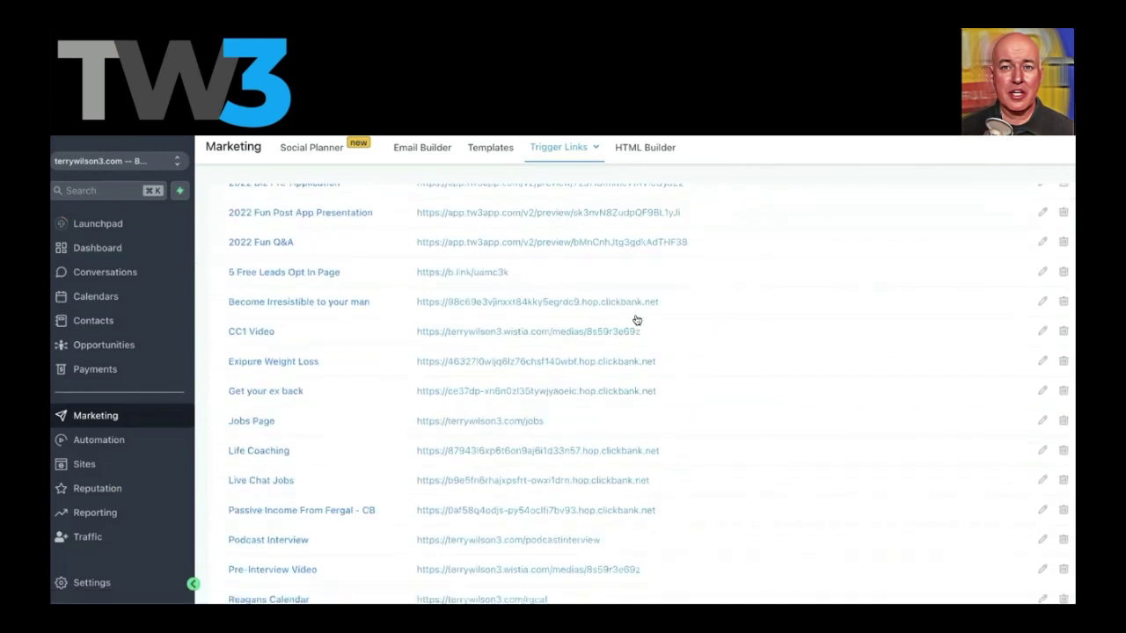
Open a contact's SMS conversation and write 'Hey mom want to work from home?'.
{"action": "left_click", "coordinate": [105, 272]}
{"action": "left_click", "coordinate": [364, 328]}
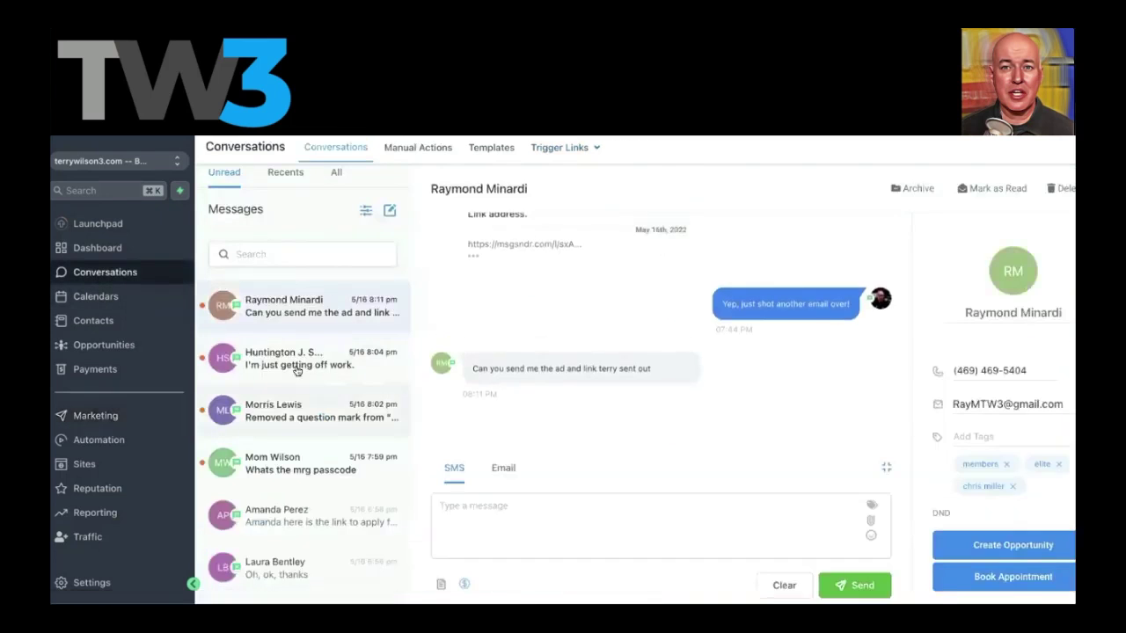
{"action": "scroll", "coordinate": [297, 370], "scroll_direction": "down", "scroll_amount": 2}
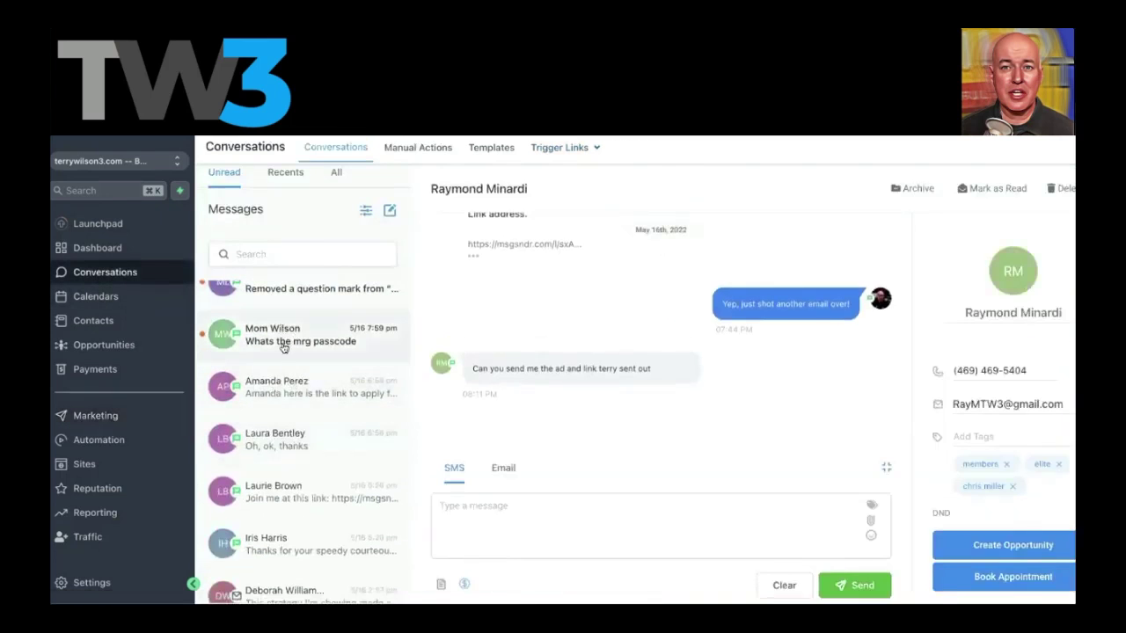
{"action": "left_click", "coordinate": [307, 341]}
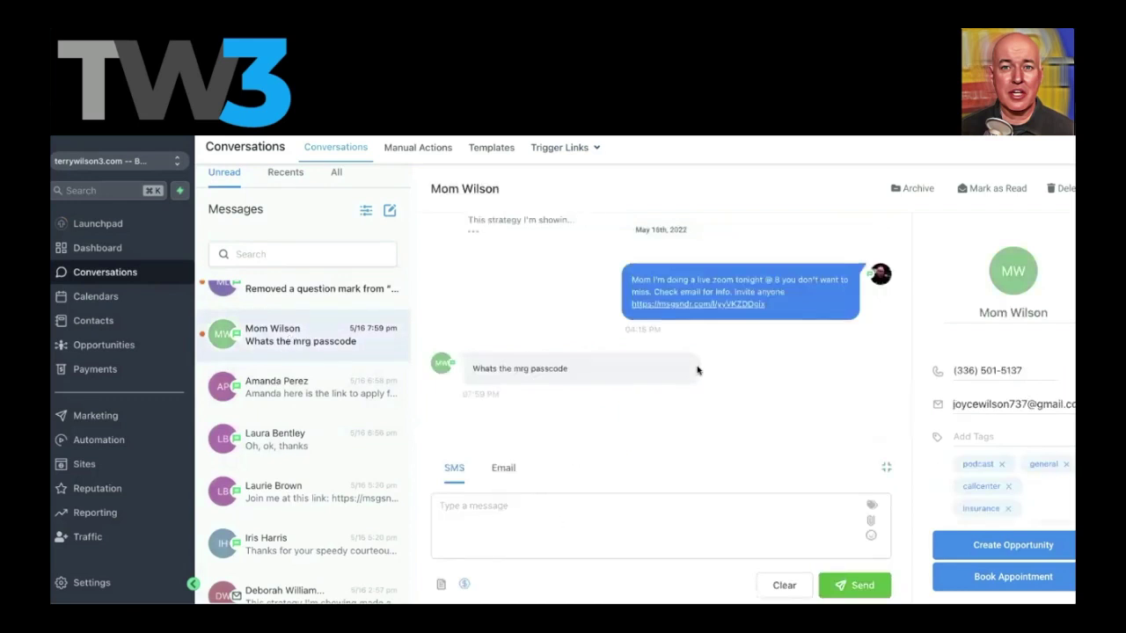
{"action": "left_click", "coordinate": [458, 519]}
{"action": "type", "text": "Hey mom "}
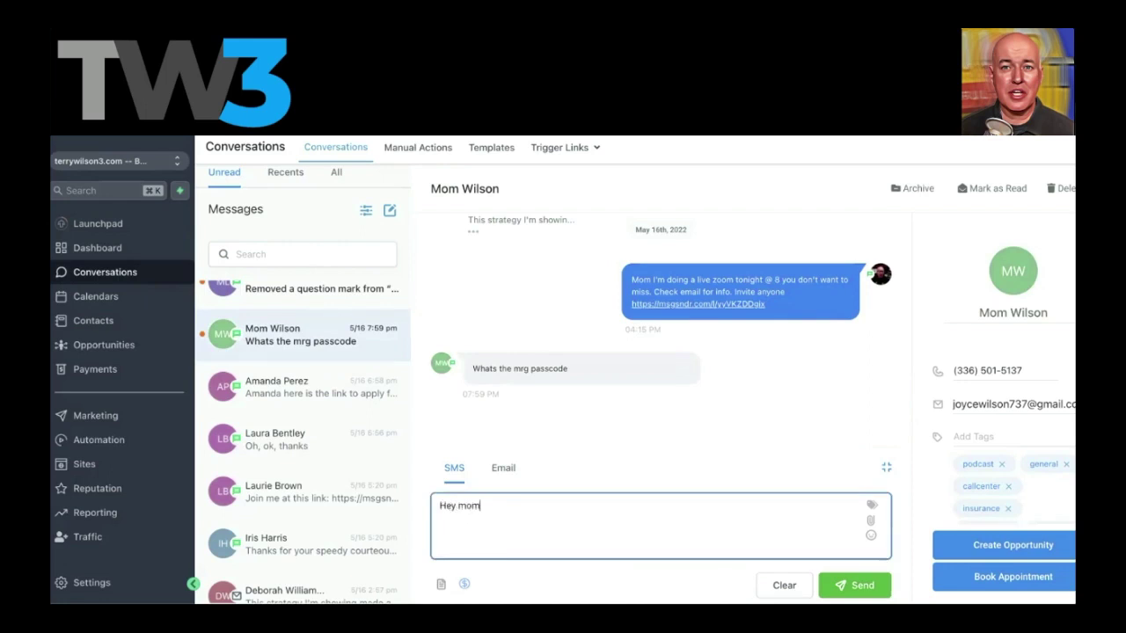
{"action": "type", "text": "want to work from h"}
{"action": "type", "text": "ome?"}
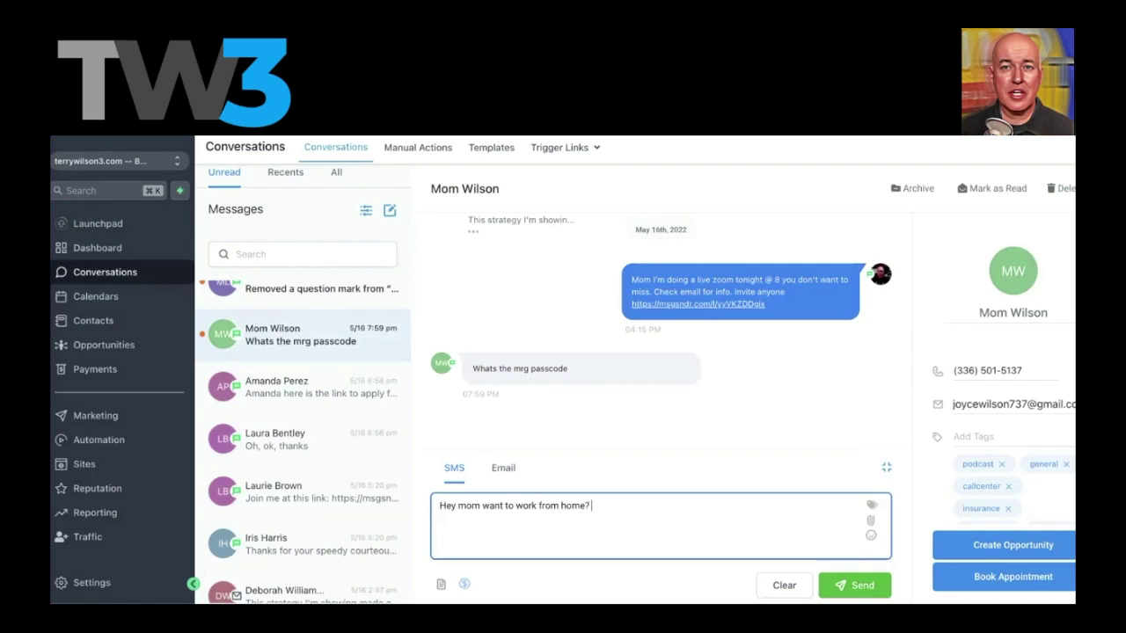
Append the Writing Job trigger link to the message and send the SMS.
{"action": "left_click", "coordinate": [869, 507]}
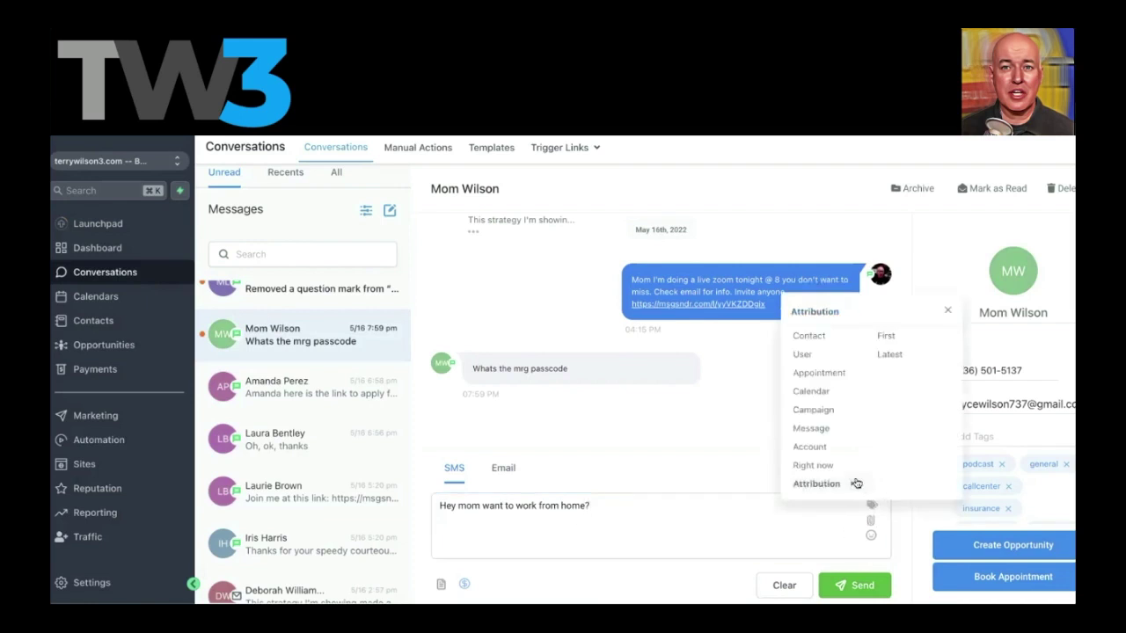
{"action": "scroll", "coordinate": [843, 480], "scroll_direction": "down", "scroll_amount": 1}
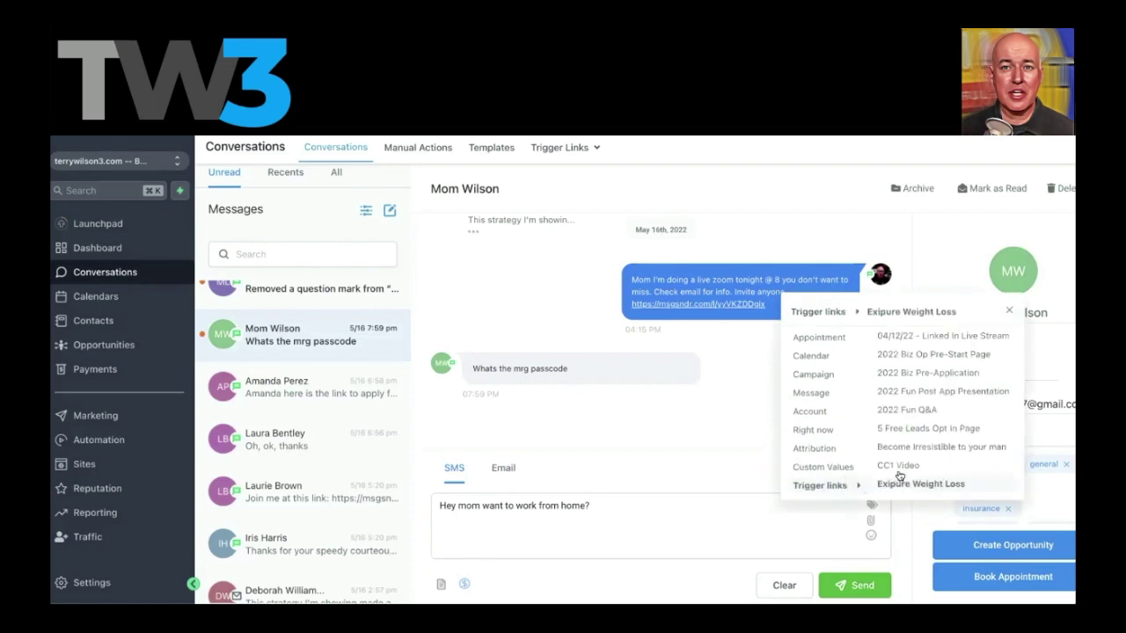
{"action": "scroll", "coordinate": [899, 475], "scroll_direction": "down", "scroll_amount": 3}
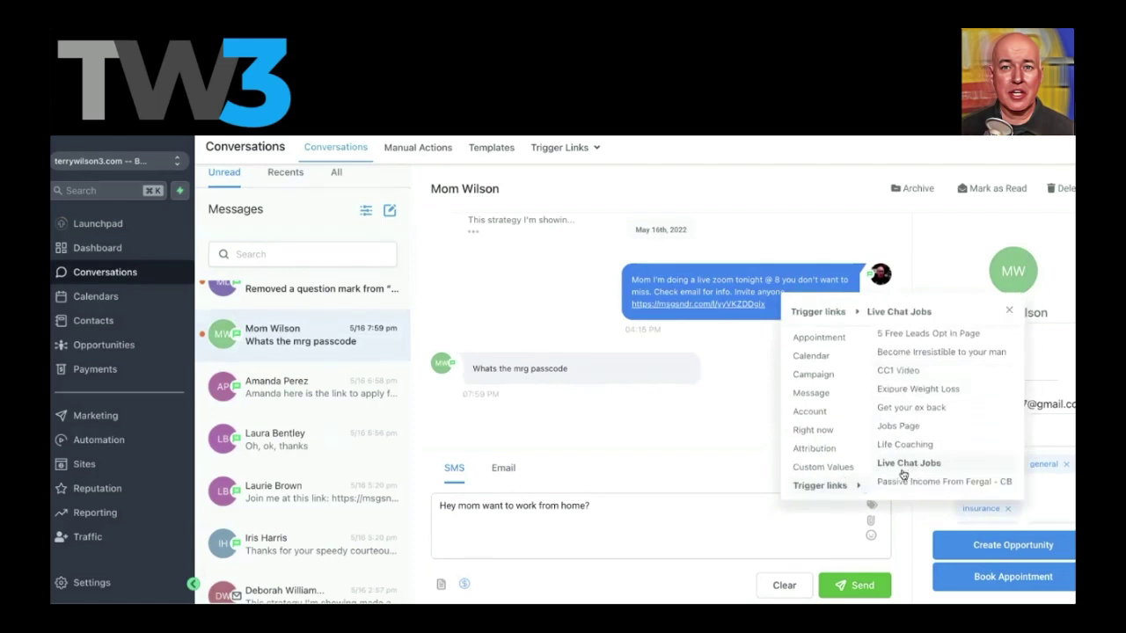
{"action": "scroll", "coordinate": [914, 467], "scroll_direction": "down", "scroll_amount": 4}
{"action": "scroll", "coordinate": [920, 465], "scroll_direction": "down", "scroll_amount": 2}
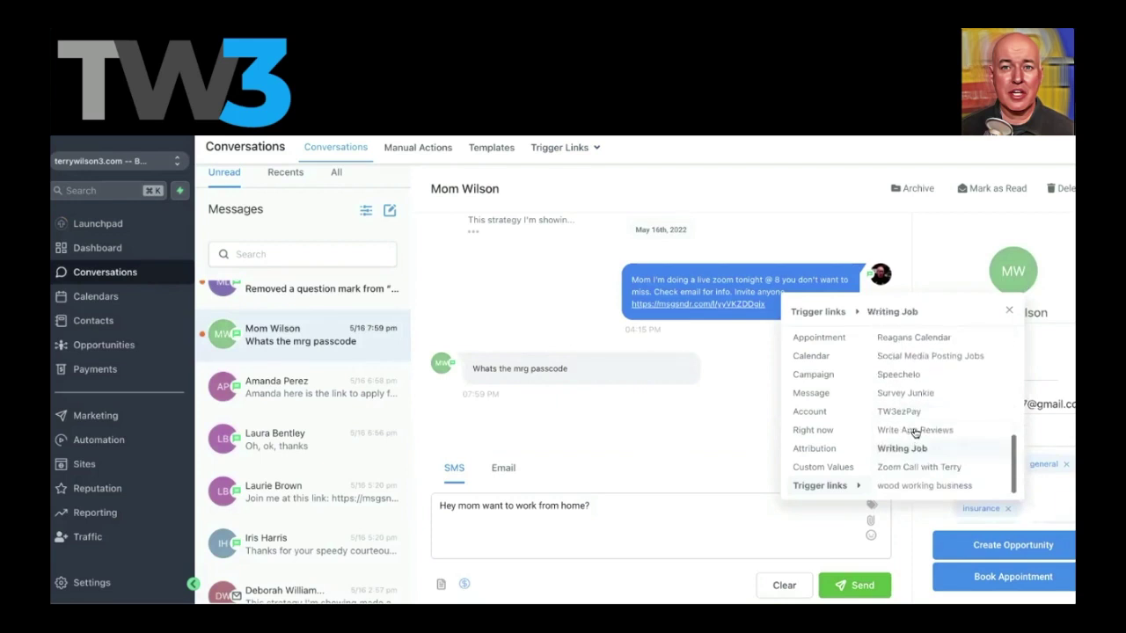
{"action": "left_click", "coordinate": [909, 451]}
{"action": "left_click", "coordinate": [871, 585]}
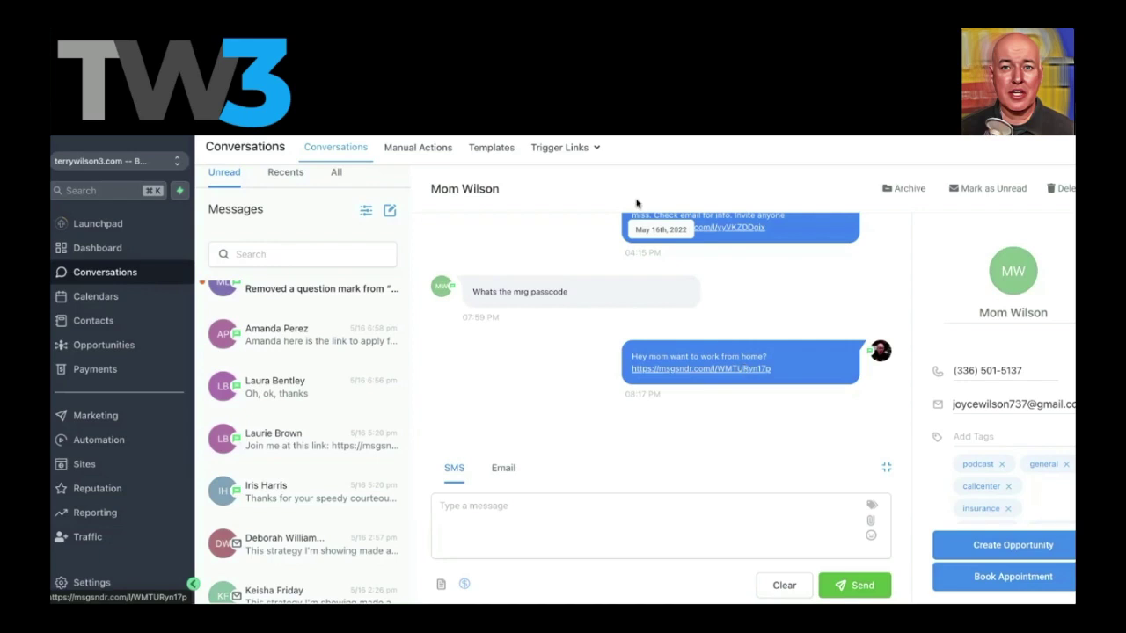
Bring up the Trigger Links Analyze view for Apr 16 – May 16 and scroll to the per-link click counts.
{"action": "mouse_move", "coordinate": [588, 152]}
{"action": "left_click", "coordinate": [570, 201]}
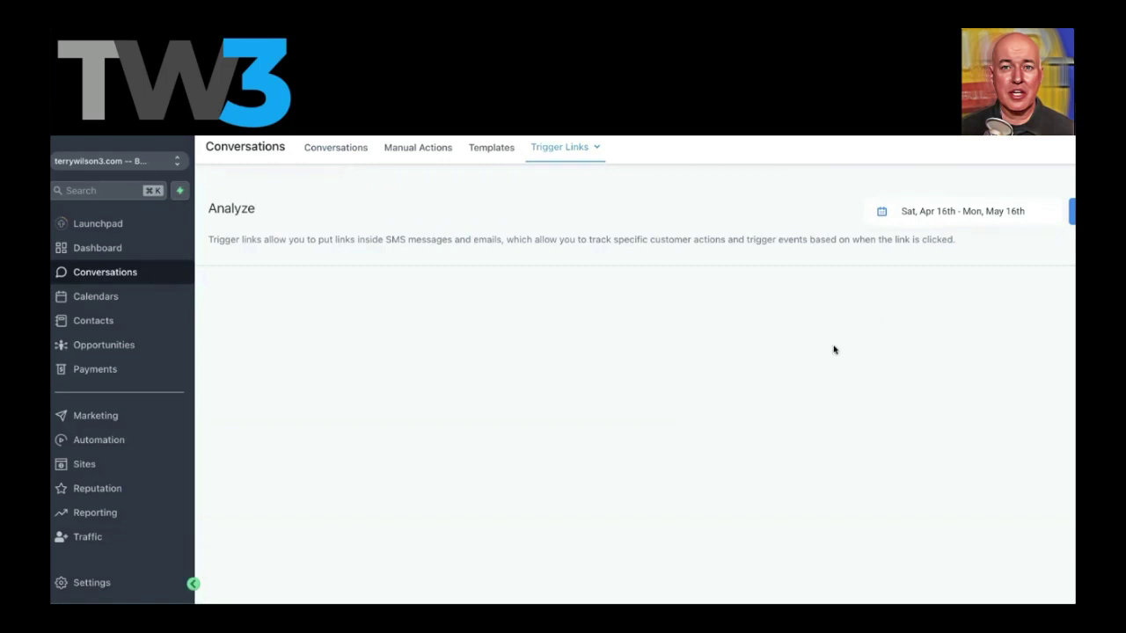
{"action": "mouse_move", "coordinate": [822, 457]}
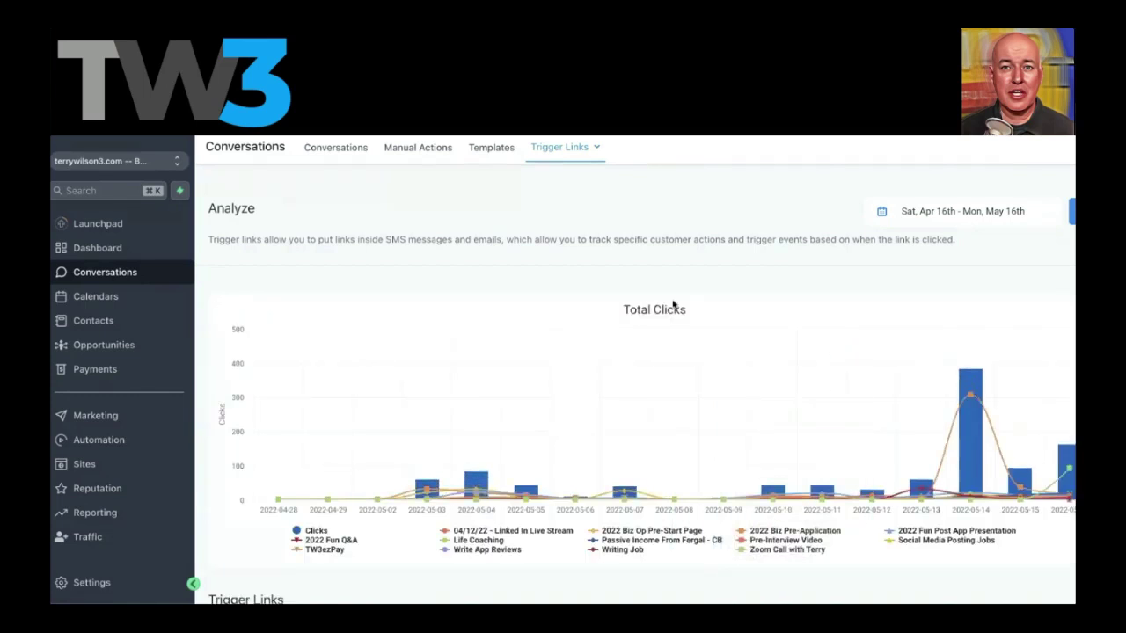
{"action": "scroll", "coordinate": [725, 321], "scroll_direction": "down", "scroll_amount": 2}
{"action": "scroll", "coordinate": [723, 323], "scroll_direction": "down", "scroll_amount": 2}
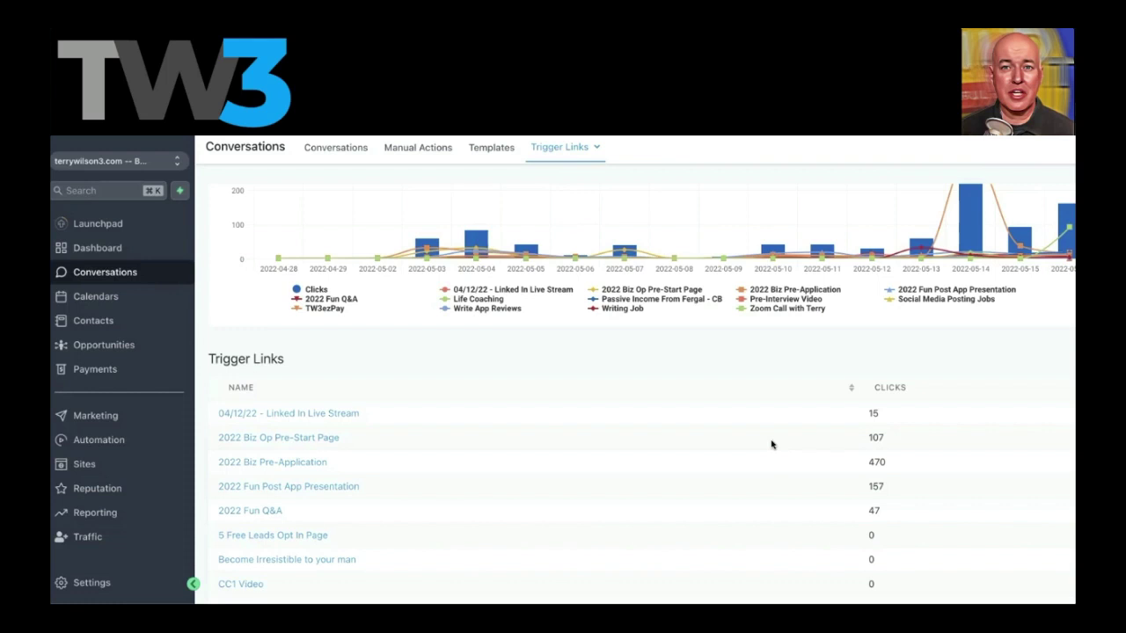
{"action": "scroll", "coordinate": [827, 407], "scroll_direction": "down", "scroll_amount": 3}
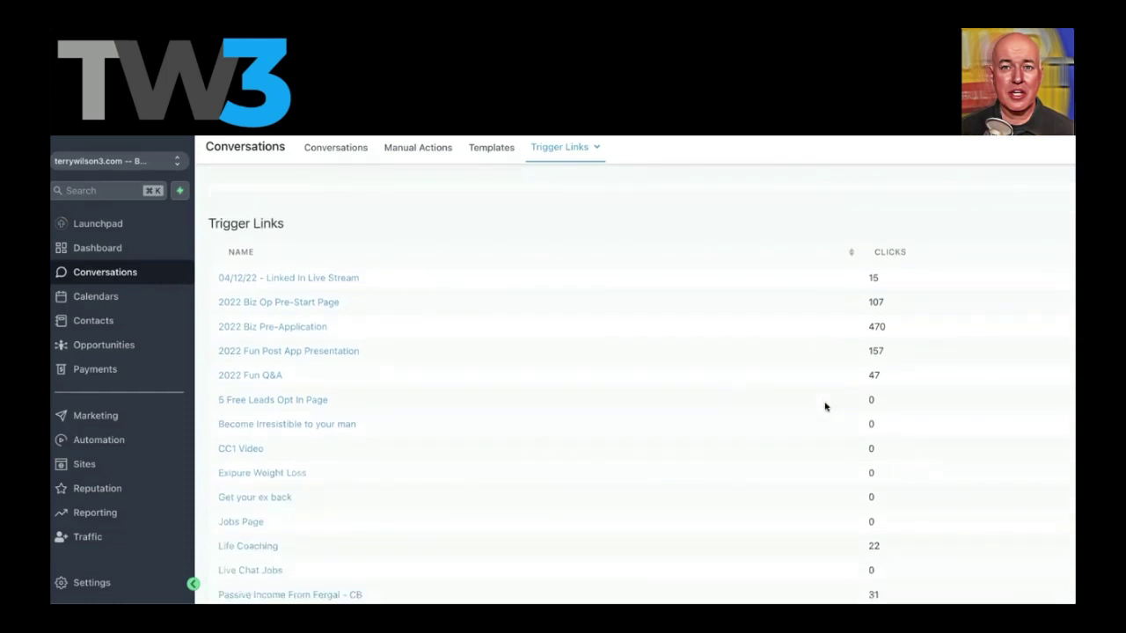
{"action": "scroll", "coordinate": [827, 407], "scroll_direction": "down", "scroll_amount": 3}
{"action": "scroll", "coordinate": [824, 407], "scroll_direction": "down", "scroll_amount": 3}
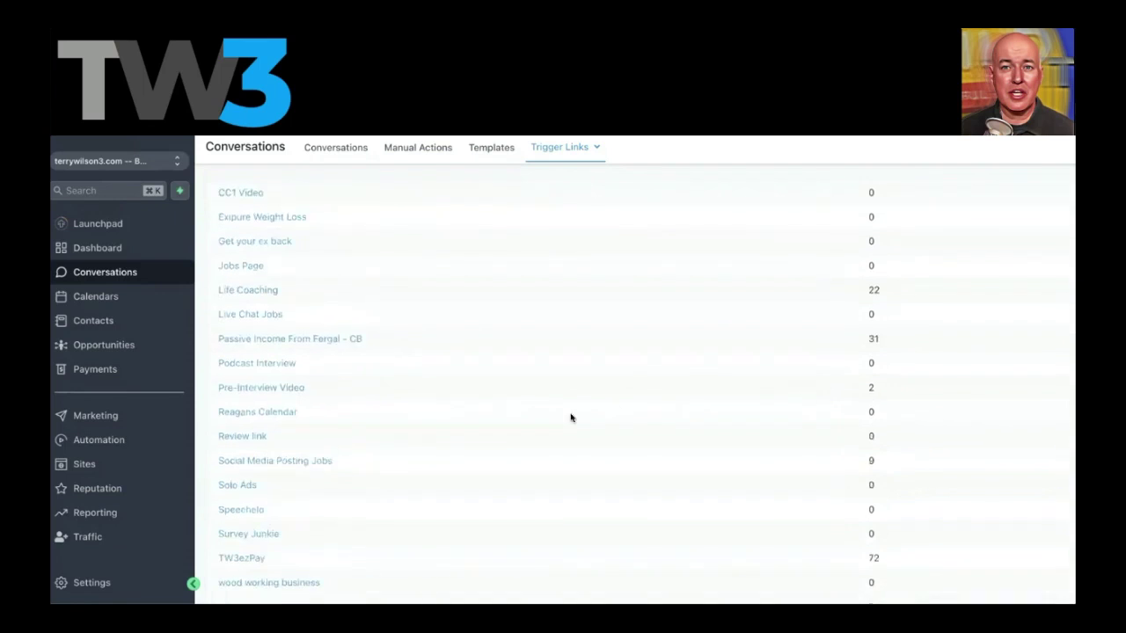
{"action": "scroll", "coordinate": [340, 475], "scroll_direction": "down", "scroll_amount": 3}
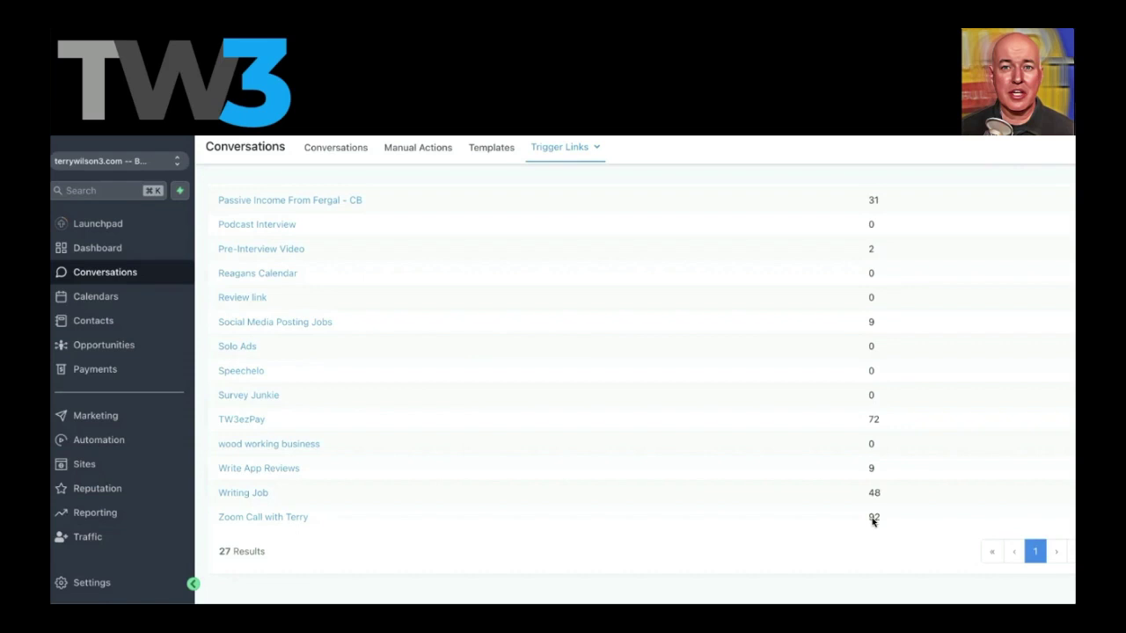
{"action": "scroll", "coordinate": [874, 521], "scroll_direction": "up", "scroll_amount": 1}
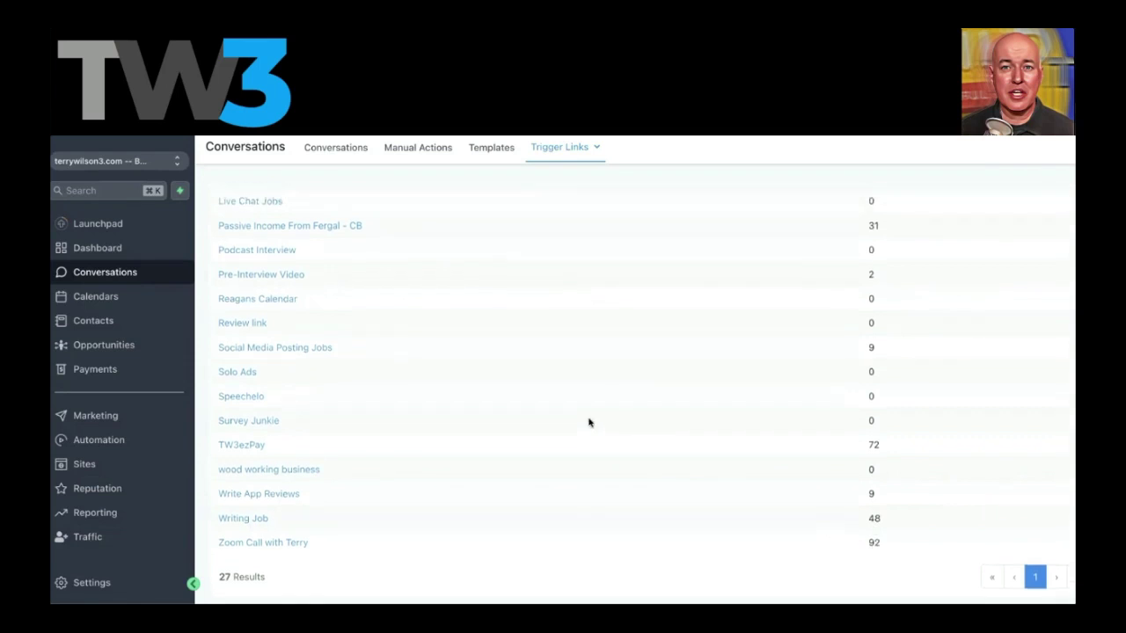
{"action": "scroll", "coordinate": [589, 423], "scroll_direction": "up", "scroll_amount": 2}
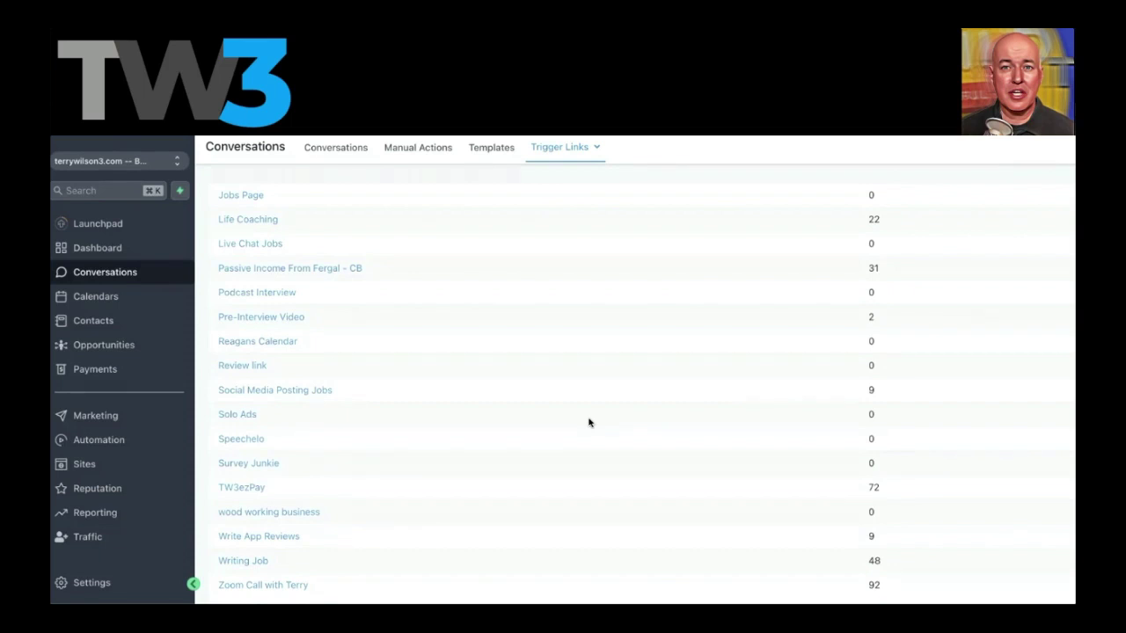
{"action": "scroll", "coordinate": [589, 422], "scroll_direction": "up", "scroll_amount": 10}
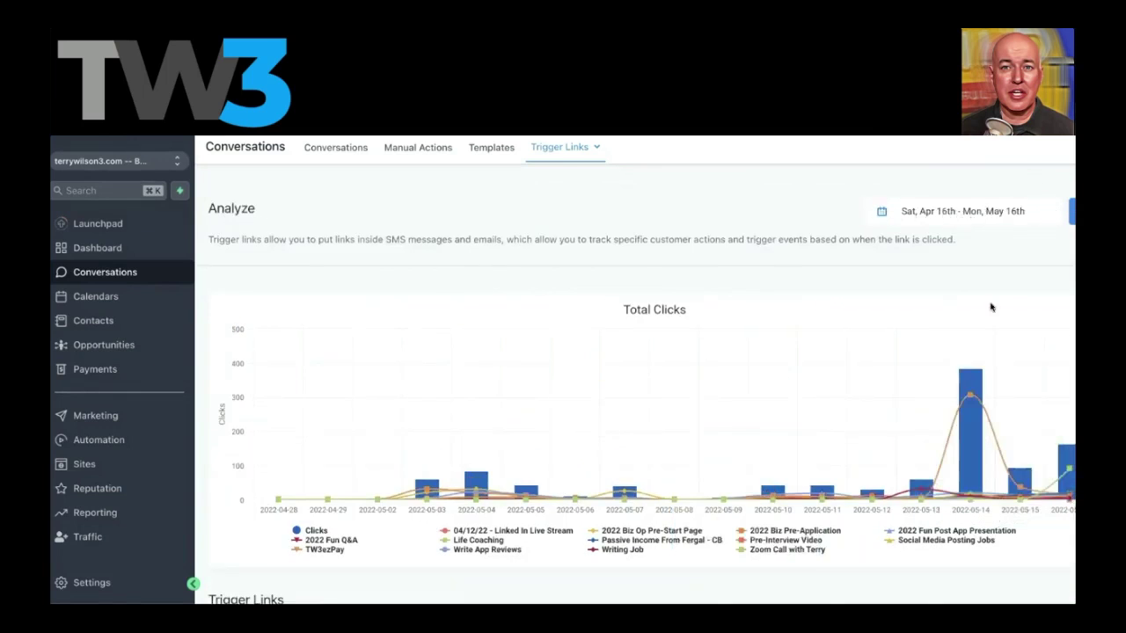
Scroll through the Trigger Links per-link clicks table, led by 2022 Biz Pre-Application at 470.
{"action": "scroll", "coordinate": [990, 307], "scroll_direction": "down", "scroll_amount": 5}
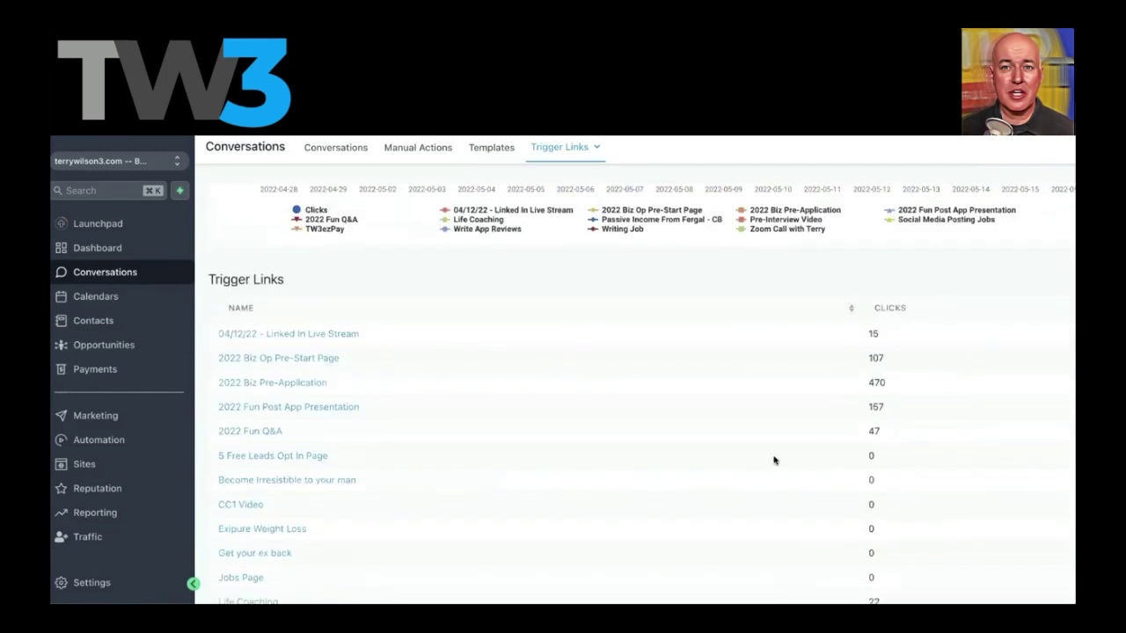
{"action": "scroll", "coordinate": [778, 453], "scroll_direction": "down", "scroll_amount": 2}
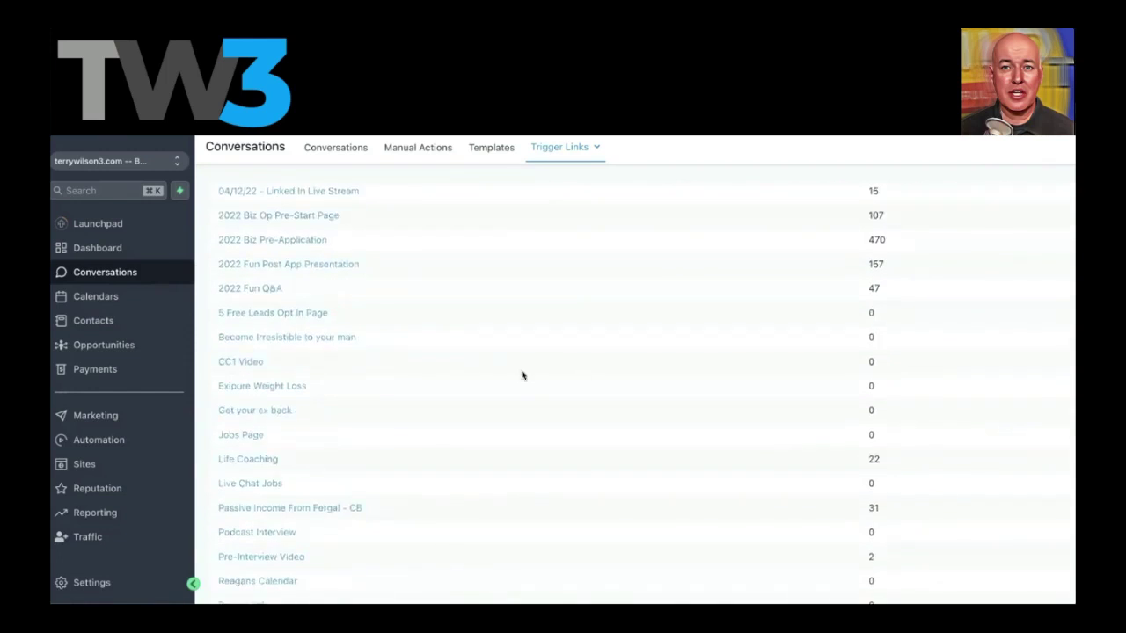
{"action": "scroll", "coordinate": [522, 376], "scroll_direction": "up", "scroll_amount": 1}
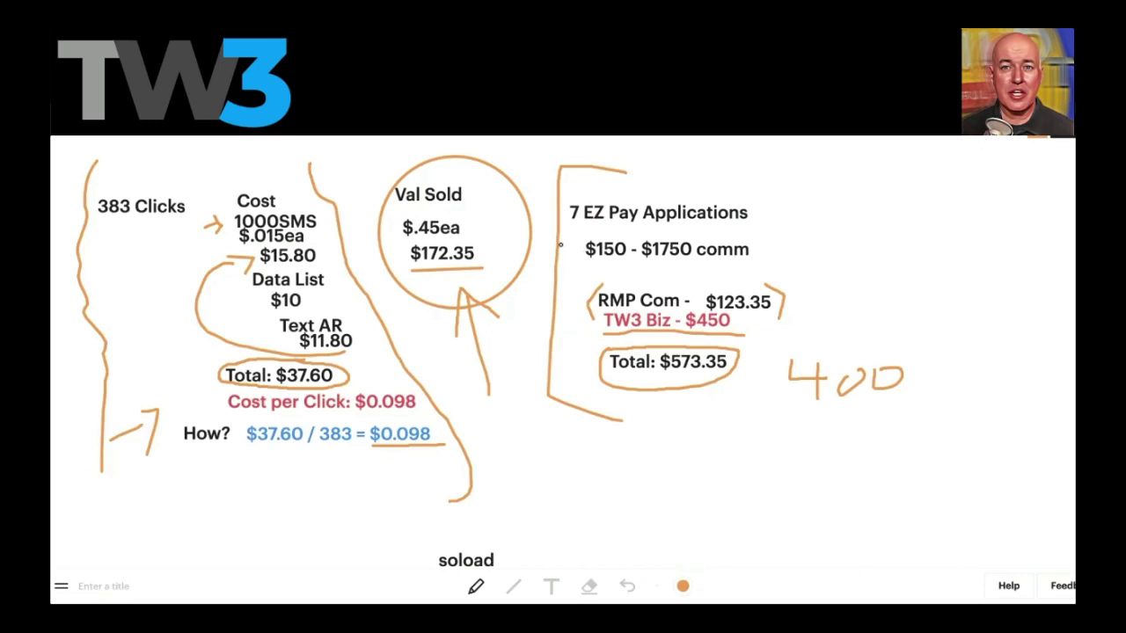
Circle the word 'soload' in orange and draw an arrow pointing up at it.
{"action": "scroll", "coordinate": [560, 249], "scroll_direction": "down", "scroll_amount": 5}
{"action": "scroll", "coordinate": [560, 249], "scroll_direction": "up", "scroll_amount": 5}
{"action": "scroll", "coordinate": [560, 249], "scroll_direction": "down", "scroll_amount": 5}
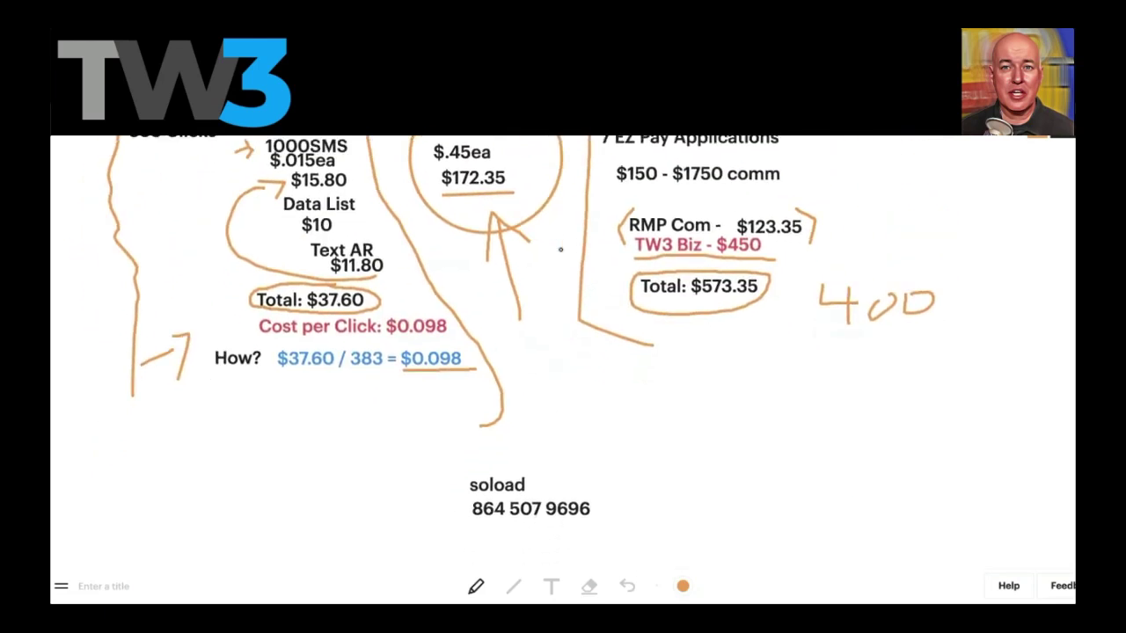
{"action": "scroll", "coordinate": [561, 249], "scroll_direction": "right", "scroll_amount": 1}
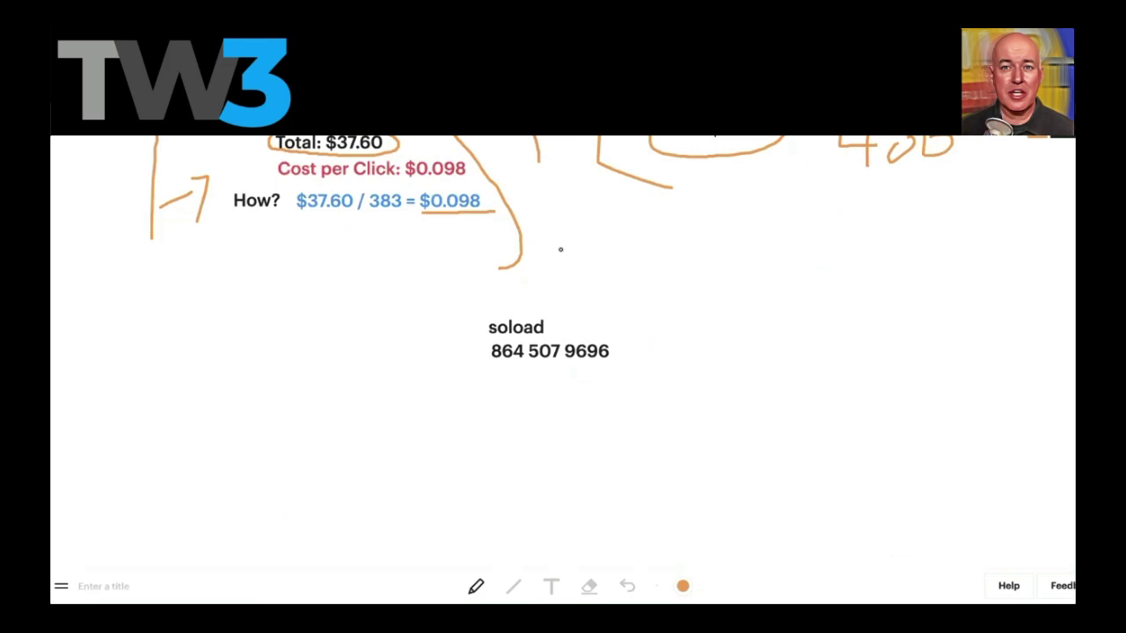
{"action": "scroll", "coordinate": [561, 249], "scroll_direction": "down", "scroll_amount": 3}
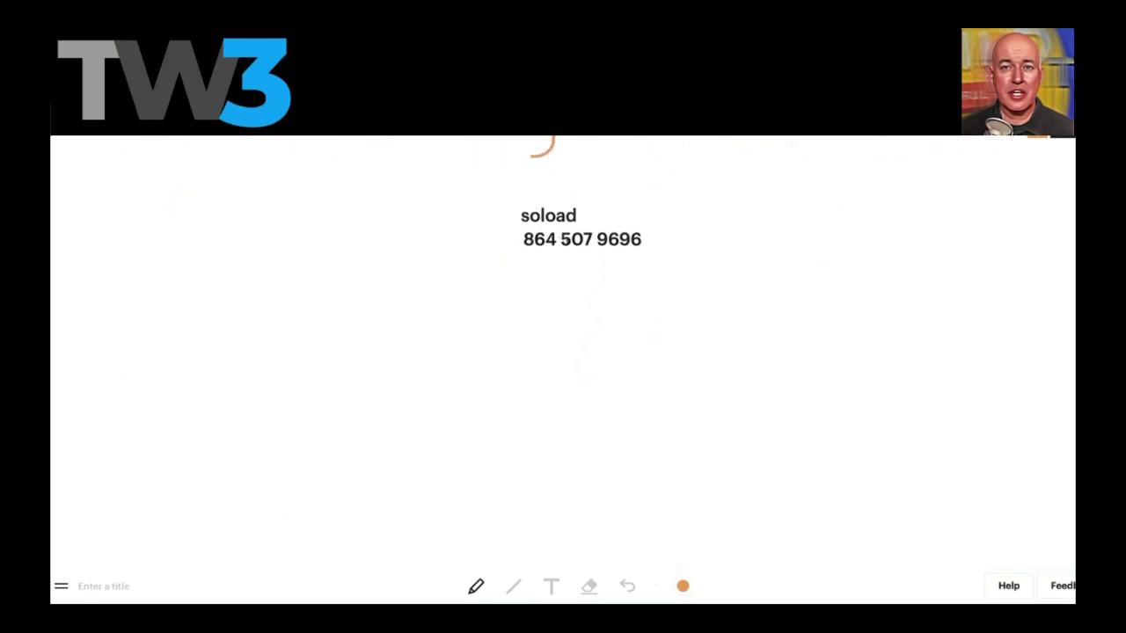
{"action": "mouse_move", "coordinate": [513, 224]}
{"action": "left_mouse_down"}
{"action": "mouse_move", "coordinate": [581, 218]}
{"action": "mouse_move", "coordinate": [570, 190]}
{"action": "mouse_move", "coordinate": [537, 188]}
{"action": "mouse_move", "coordinate": [507, 201]}
{"action": "mouse_move", "coordinate": [514, 223]}
{"action": "left_mouse_up"}
{"action": "mouse_move", "coordinate": [495, 294]}
{"action": "left_mouse_down"}
{"action": "mouse_move", "coordinate": [523, 258]}
{"action": "mouse_move", "coordinate": [534, 255]}
{"action": "mouse_move", "coordinate": [539, 271]}
{"action": "left_mouse_up"}
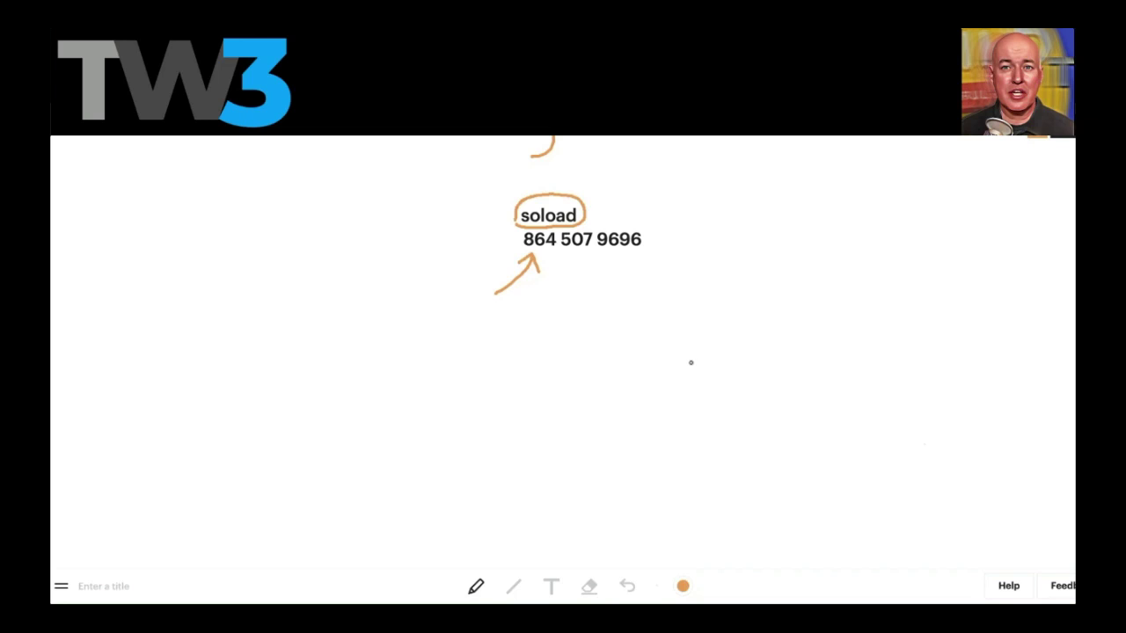
{"action": "scroll", "coordinate": [684, 359], "scroll_direction": "up", "scroll_amount": 3}
{"action": "scroll", "coordinate": [683, 359], "scroll_direction": "right", "scroll_amount": 3}
{"action": "scroll", "coordinate": [688, 363], "scroll_direction": "up", "scroll_amount": 2}
{"action": "scroll", "coordinate": [689, 362], "scroll_direction": "left", "scroll_amount": 1}
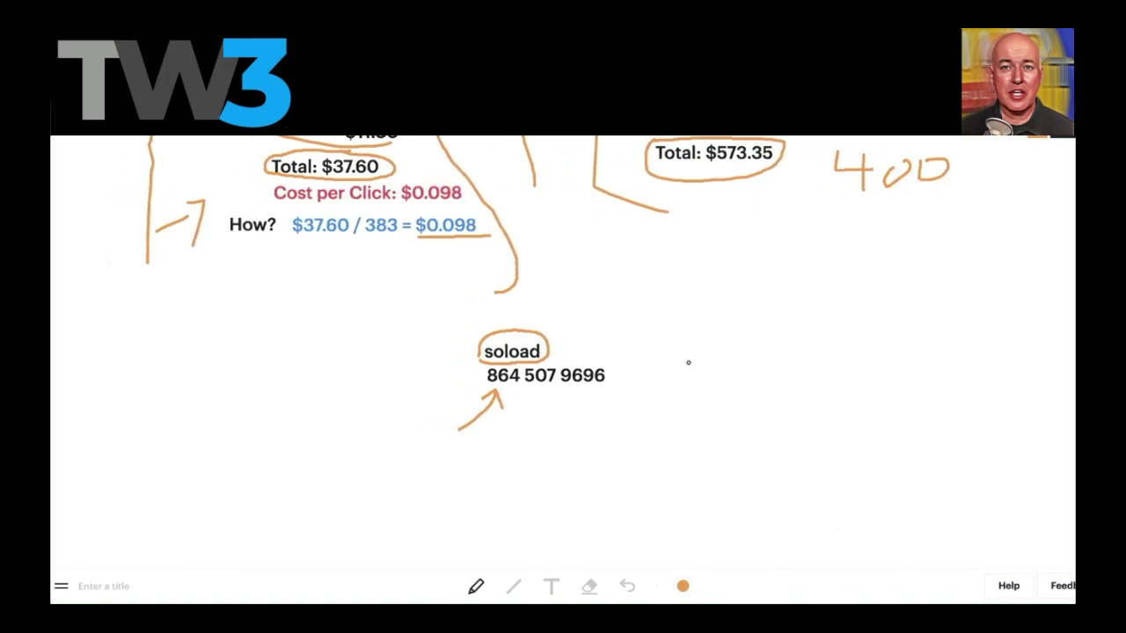
{"action": "scroll", "coordinate": [689, 362], "scroll_direction": "up", "scroll_amount": 3}
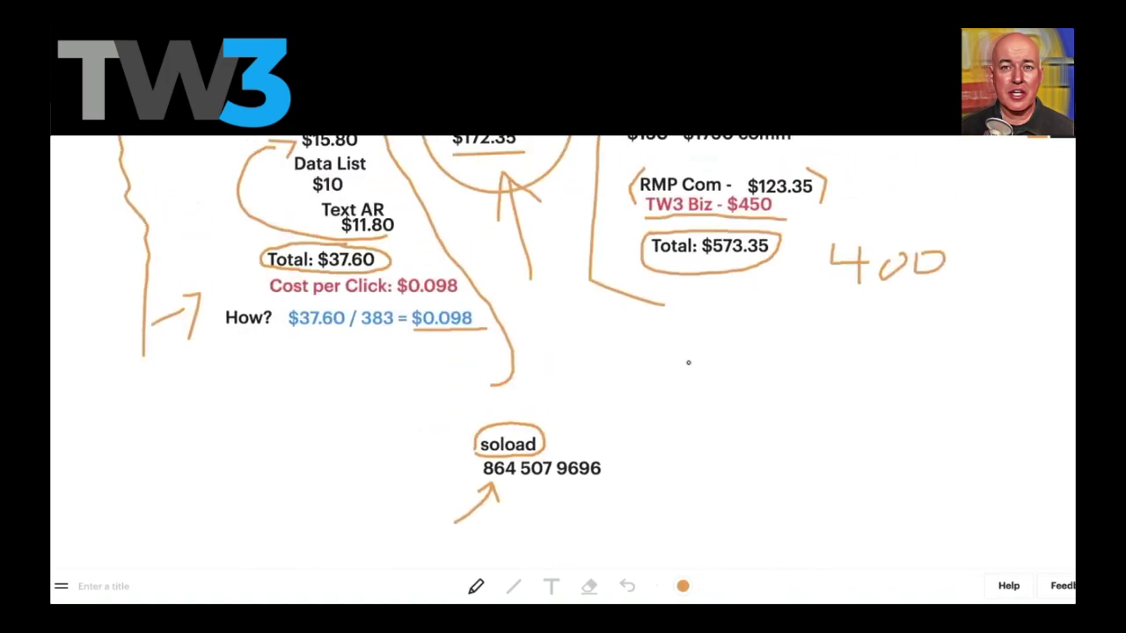
{"action": "scroll", "coordinate": [689, 363], "scroll_direction": "up", "scroll_amount": 2}
{"action": "scroll", "coordinate": [689, 363], "scroll_direction": "left", "scroll_amount": 1}
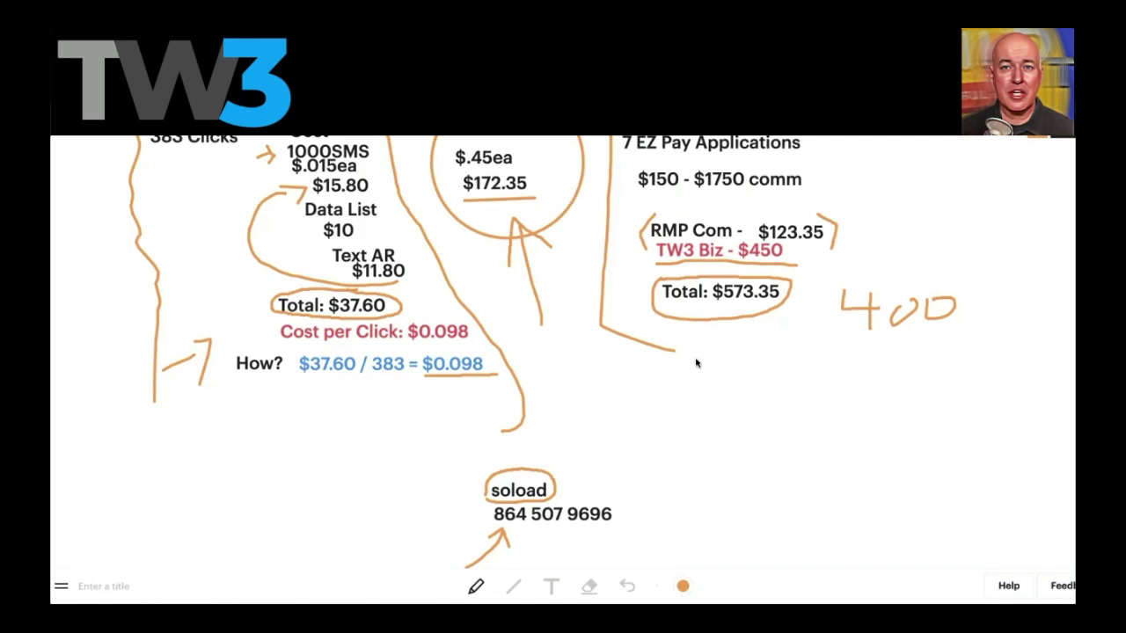
{"action": "scroll", "coordinate": [696, 362], "scroll_direction": "up", "scroll_amount": 2}
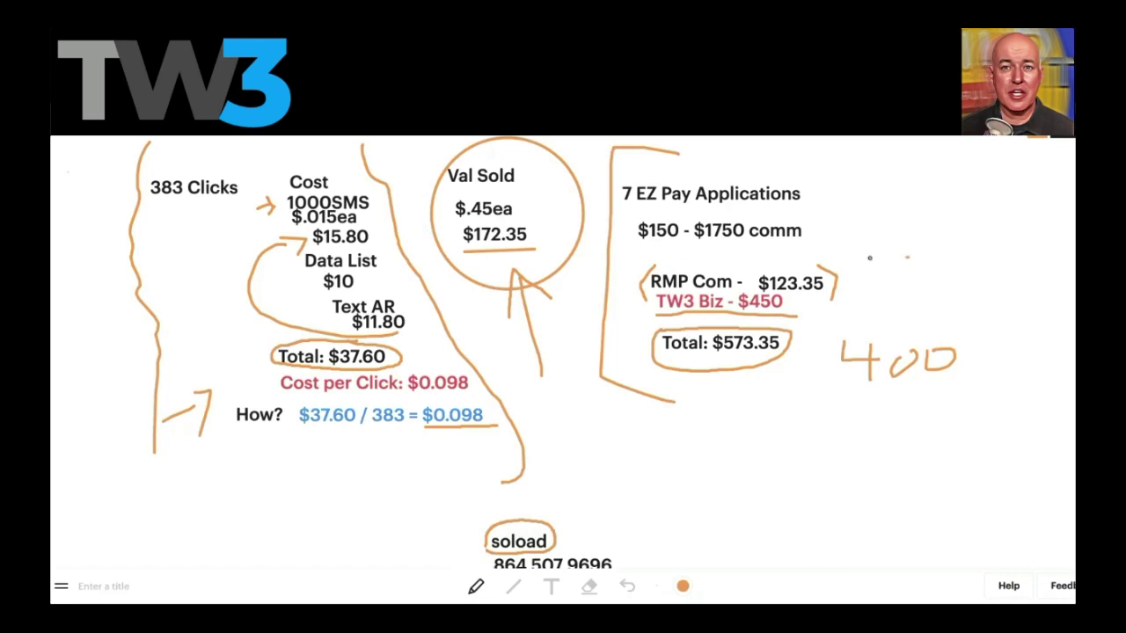
Mark $123.35 with an orange arrow and bracket, then arrow into the RMP Com line.
{"action": "mouse_move", "coordinate": [909, 257]}
{"action": "left_mouse_down"}
{"action": "mouse_move", "coordinate": [830, 268]}
{"action": "mouse_move", "coordinate": [845, 280]}
{"action": "left_mouse_up"}
{"action": "mouse_move", "coordinate": [762, 269]}
{"action": "left_mouse_down"}
{"action": "mouse_move", "coordinate": [773, 296]}
{"action": "mouse_move", "coordinate": [814, 297]}
{"action": "left_mouse_up"}
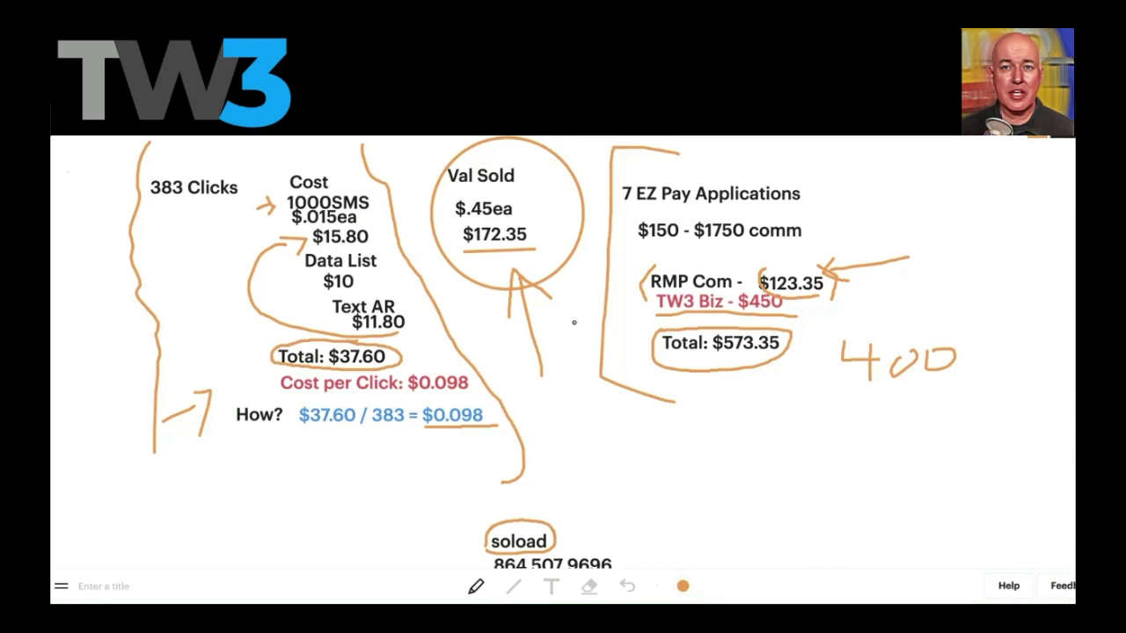
{"action": "mouse_move", "coordinate": [573, 326]}
{"action": "left_mouse_down"}
{"action": "mouse_move", "coordinate": [635, 314]}
{"action": "mouse_move", "coordinate": [635, 299]}
{"action": "mouse_move", "coordinate": [634, 332]}
{"action": "mouse_move", "coordinate": [766, 350]}
{"action": "left_mouse_up"}
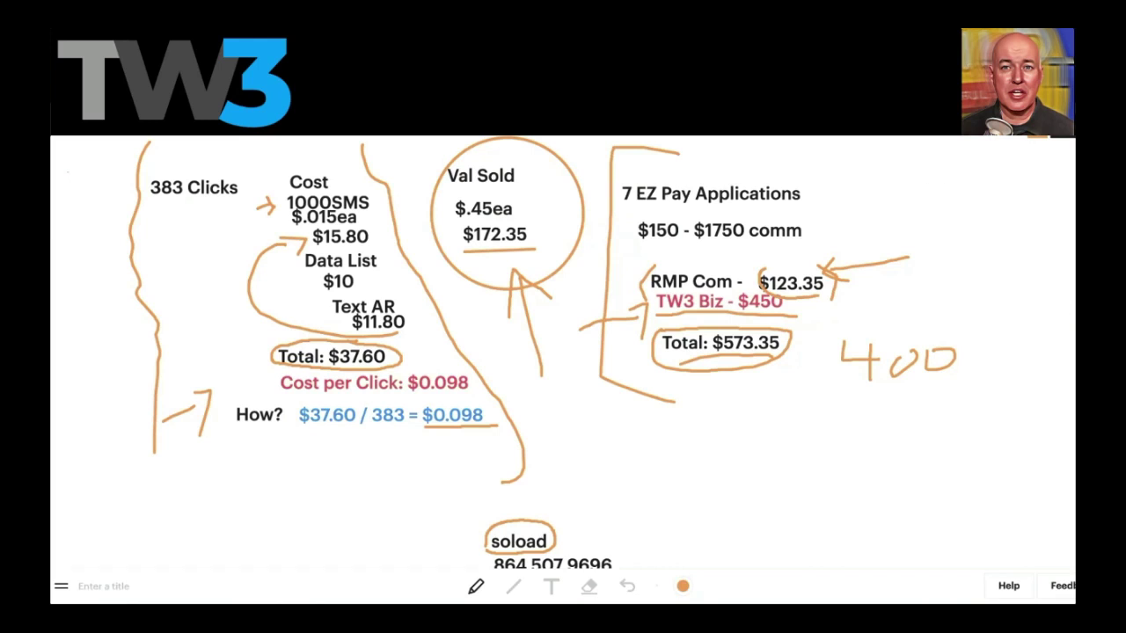
{"action": "scroll", "coordinate": [546, 328], "scroll_direction": "down", "scroll_amount": 3}
{"action": "scroll", "coordinate": [545, 329], "scroll_direction": "up", "scroll_amount": 2}
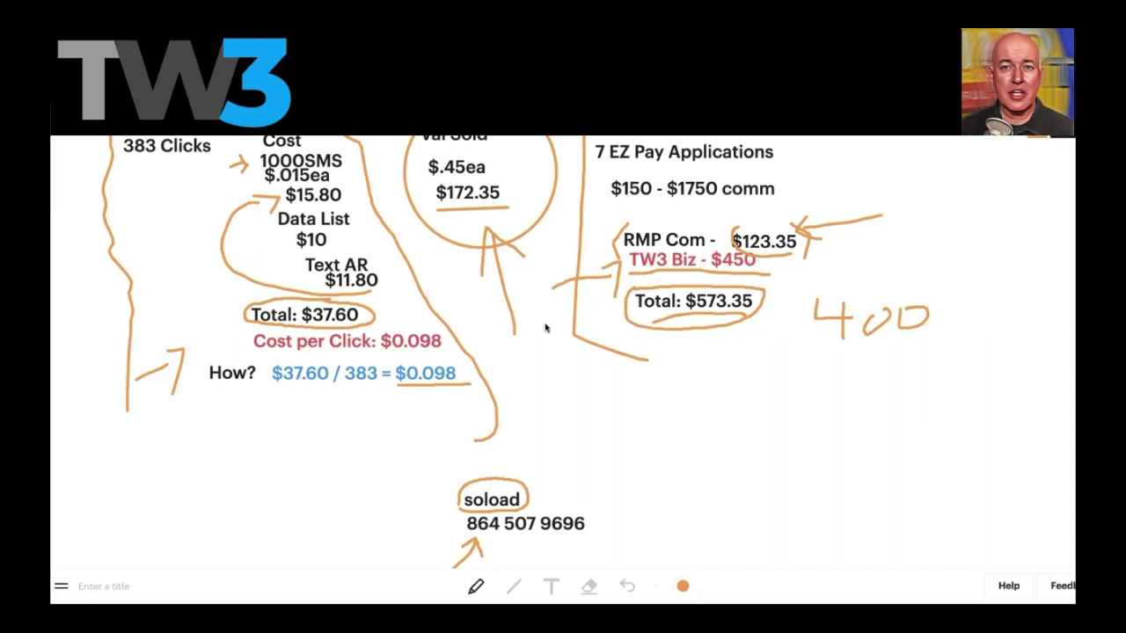
{"action": "scroll", "coordinate": [491, 303], "scroll_direction": "up", "scroll_amount": 2}
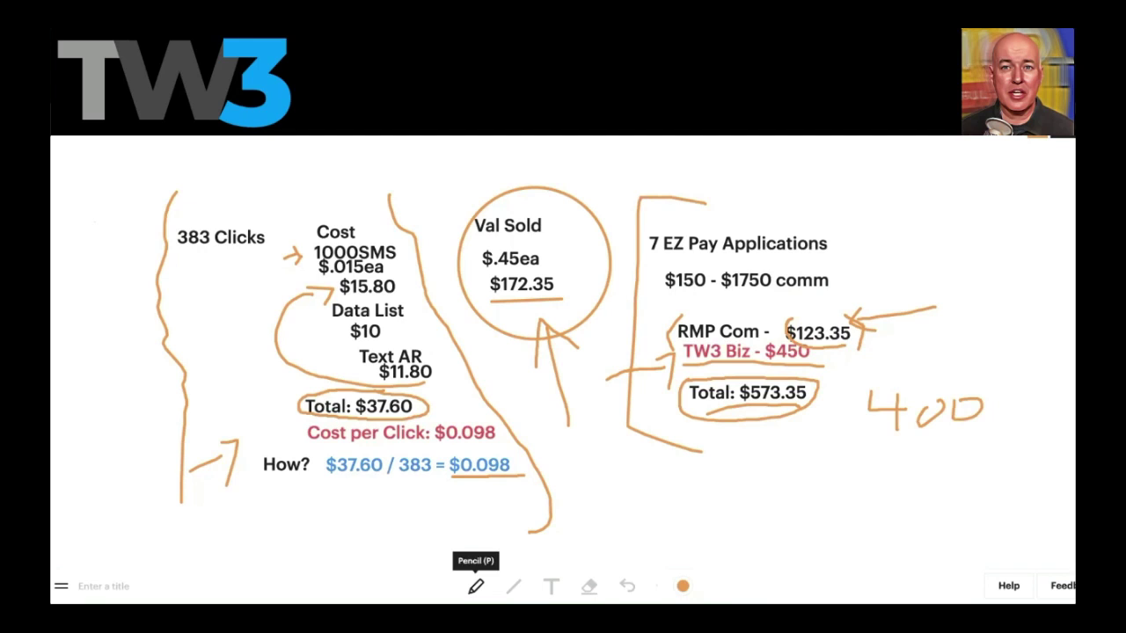
{"action": "mouse_move", "coordinate": [231, 374]}
{"action": "left_mouse_down"}
{"action": "mouse_move", "coordinate": [301, 402]}
{"action": "mouse_move", "coordinate": [301, 384]}
{"action": "mouse_move", "coordinate": [313, 405]}
{"action": "mouse_move", "coordinate": [282, 420]}
{"action": "left_mouse_up"}
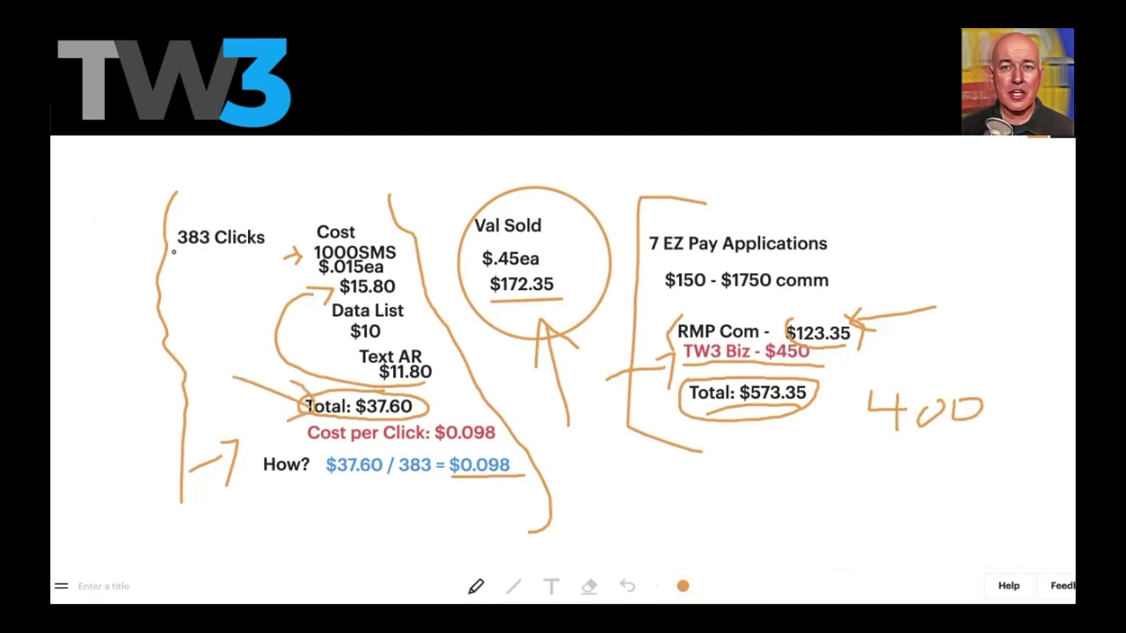
{"action": "left_click_drag", "start_coordinate": [171, 255], "coordinate": [249, 247]}
{"action": "mouse_move", "coordinate": [128, 443]}
{"action": "left_mouse_down"}
{"action": "mouse_move", "coordinate": [206, 412]}
{"action": "mouse_move", "coordinate": [194, 408]}
{"action": "mouse_move", "coordinate": [178, 449]}
{"action": "left_mouse_up"}
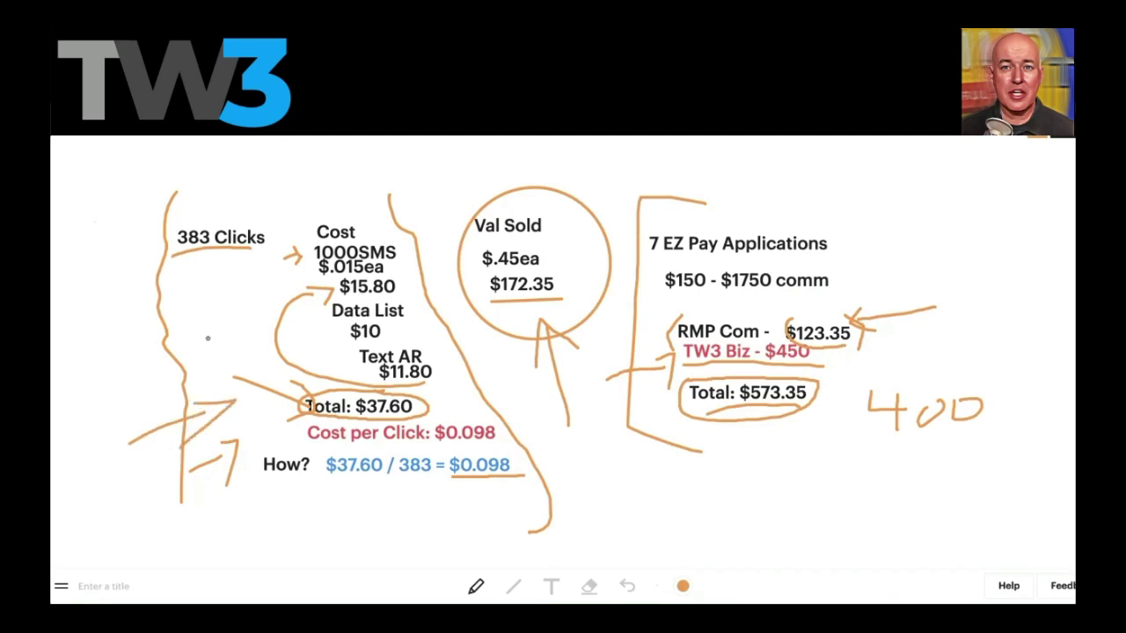